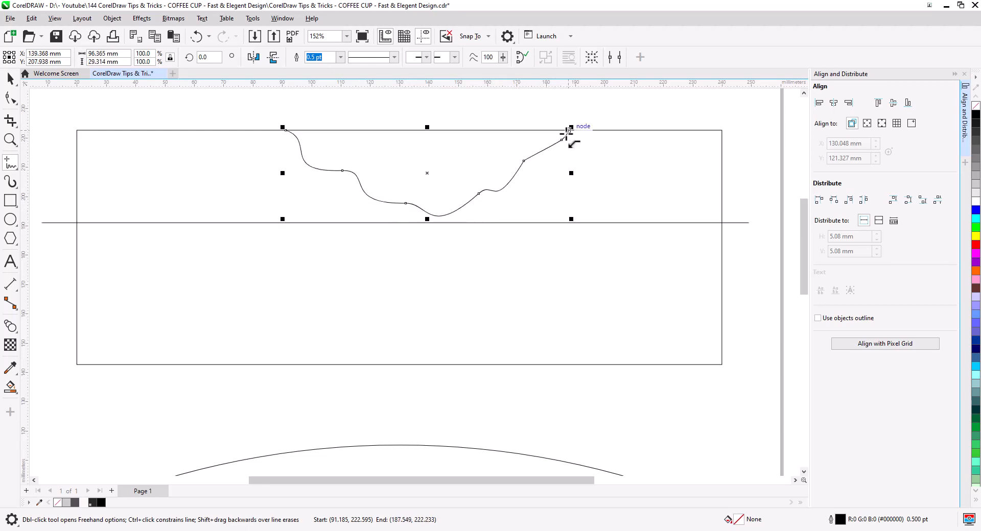
Reshape the wavy curve with the Shape tool, adding nodes at its lowest point and on its right slope for smoother waves
left_click(11, 98)
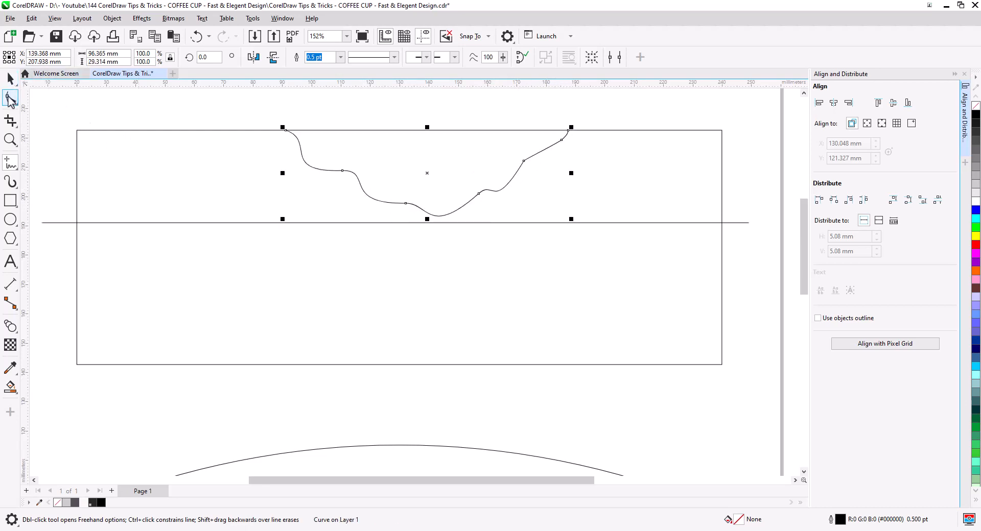
left_click(473, 213)
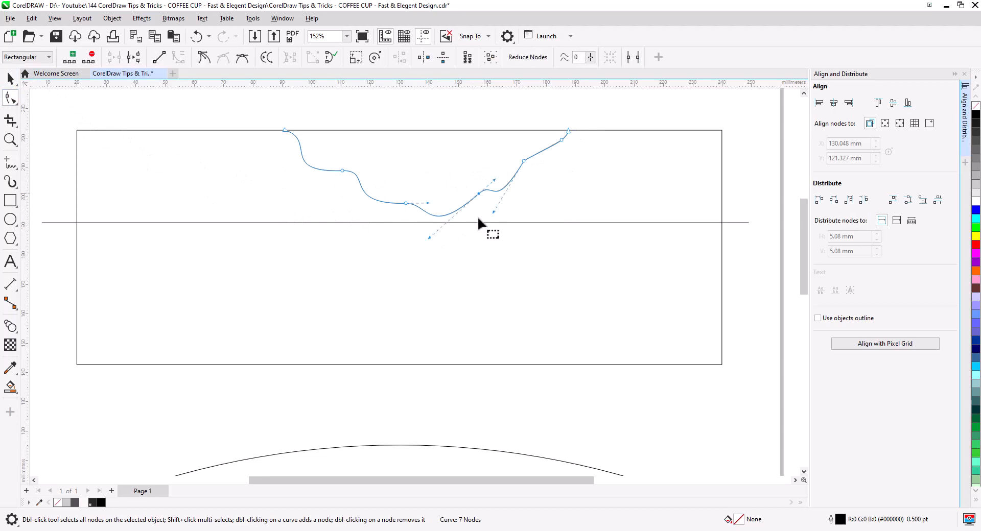
double_click(439, 217)
left_click(242, 57)
left_click_drag(467, 206, 510, 187)
double_click(503, 189)
left_click(515, 175)
left_click_drag(527, 156, 516, 187)
key("space")
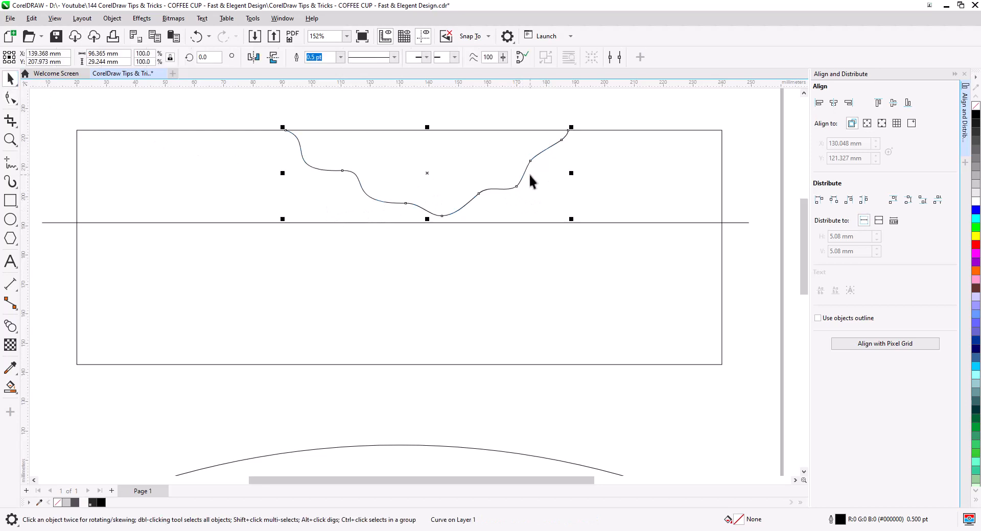
Set the wavy curve's outline width to 4.0 pt and enlarge it proportionally to about 102 mm wide
left_click(340, 57)
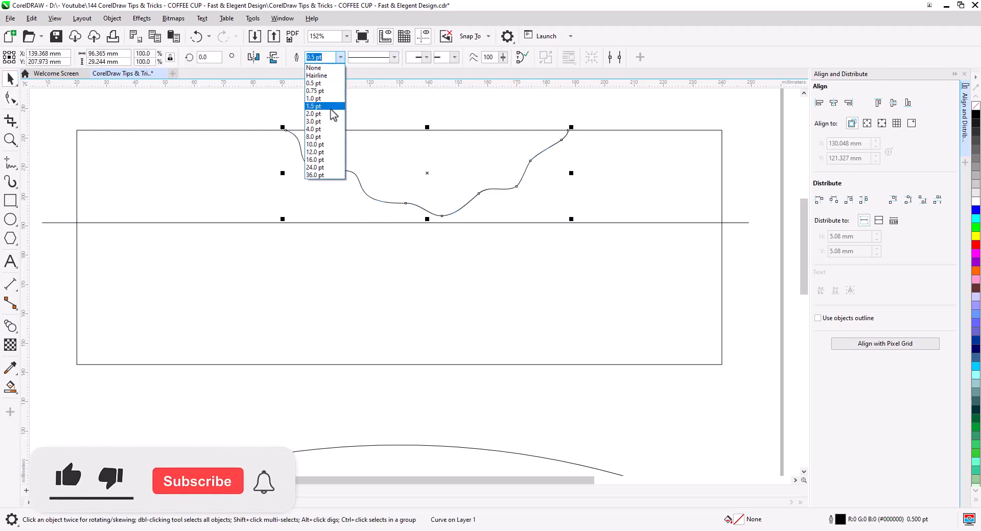
left_click(327, 129)
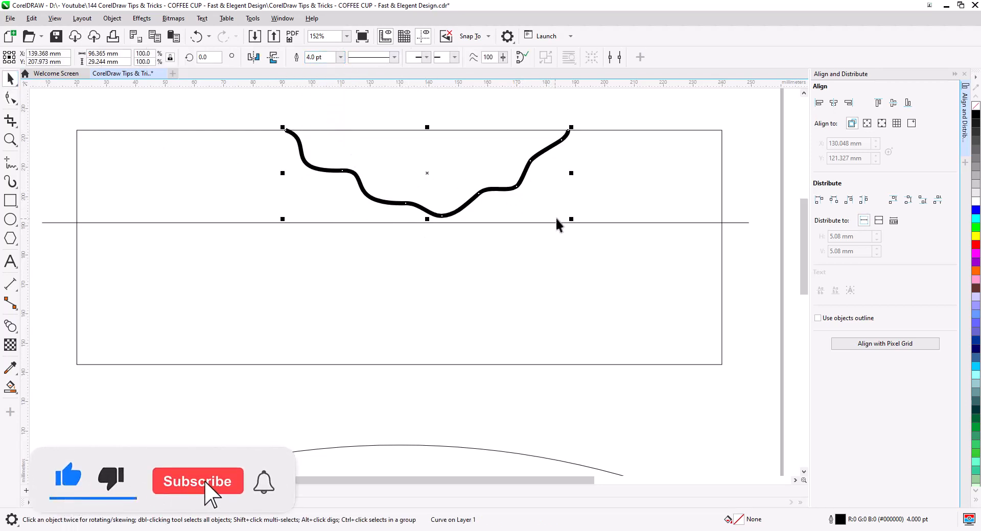
left_click_drag(572, 221, 588, 227)
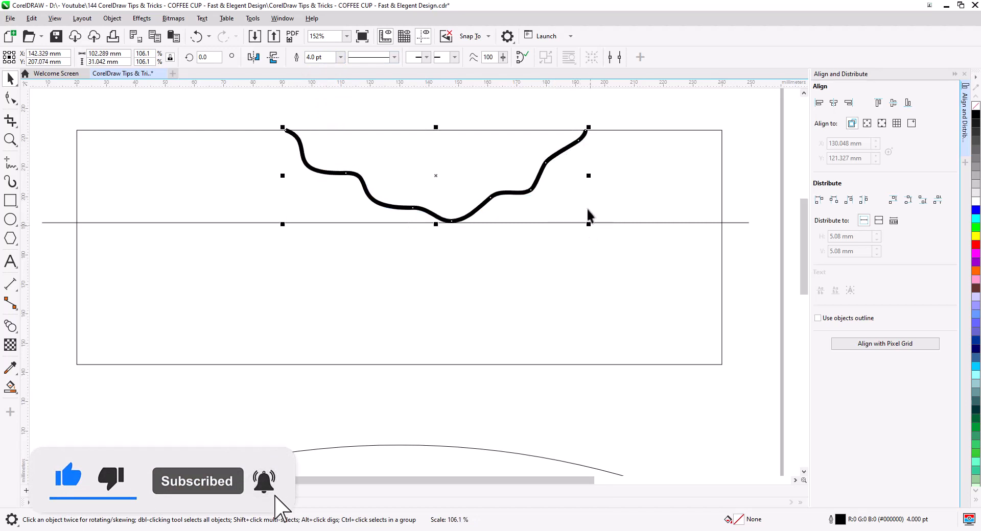
Centre the wavy curve horizontally on the 220 x 80 mm rectangle
left_click(643, 183, "shift")
left_click(834, 102)
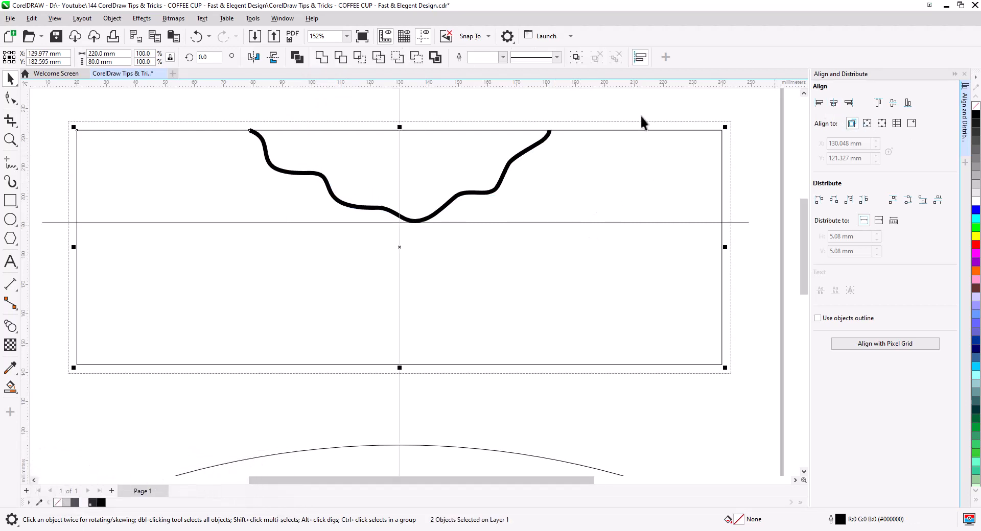
left_click(606, 113)
Duplicate the wavy curve in place and shrink the copy about its centre to about 24 mm wide
left_click(493, 193)
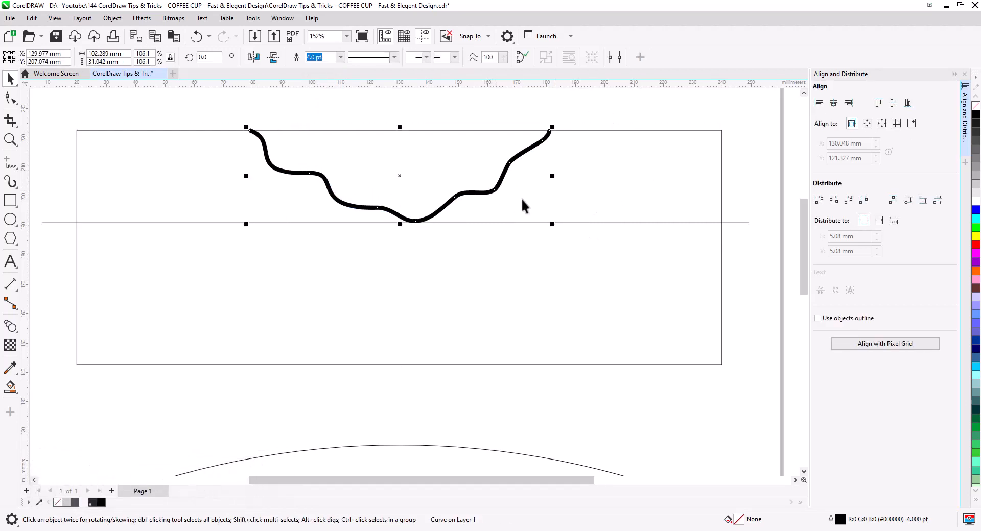
left_click(155, 37)
left_click(173, 37)
left_click_drag(552, 225, 438, 203)
Align the small curve's top edge with the top of the large curve
left_click(460, 194, "shift")
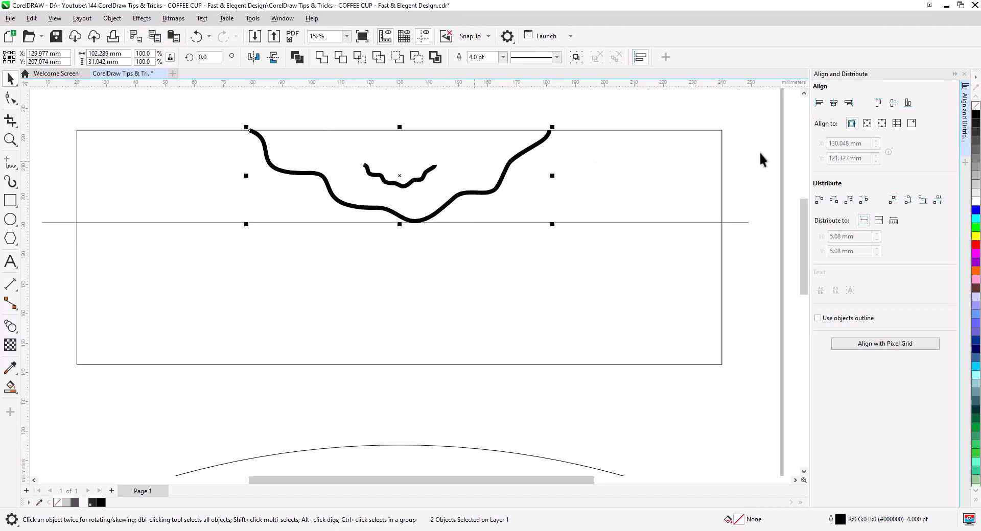
left_click(879, 103)
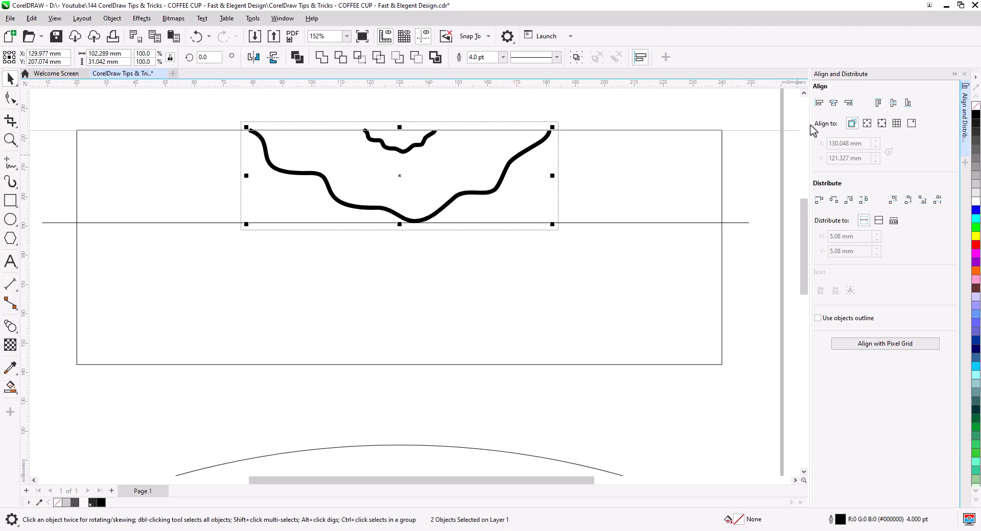
left_click(620, 124)
Set the small curve's outline width to 1.0 pt
left_click(429, 139)
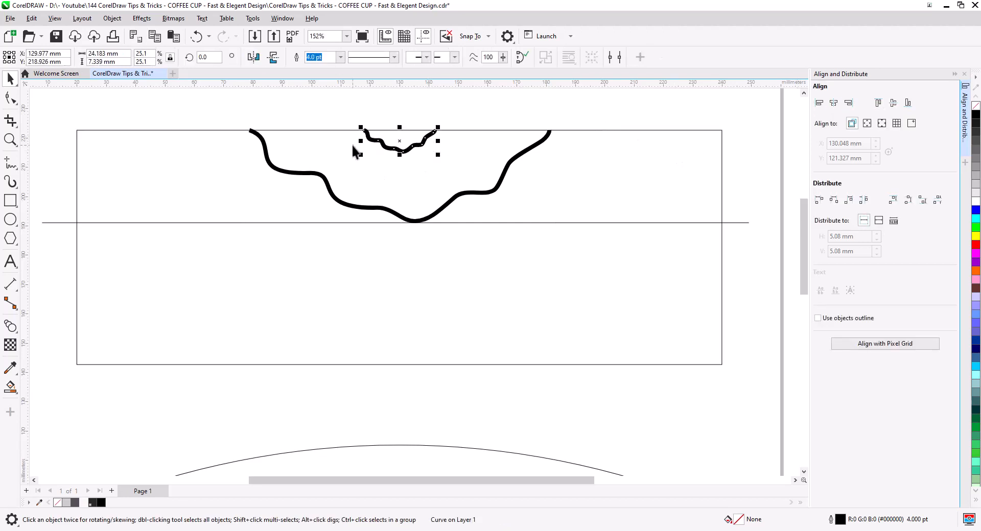
left_click(340, 56)
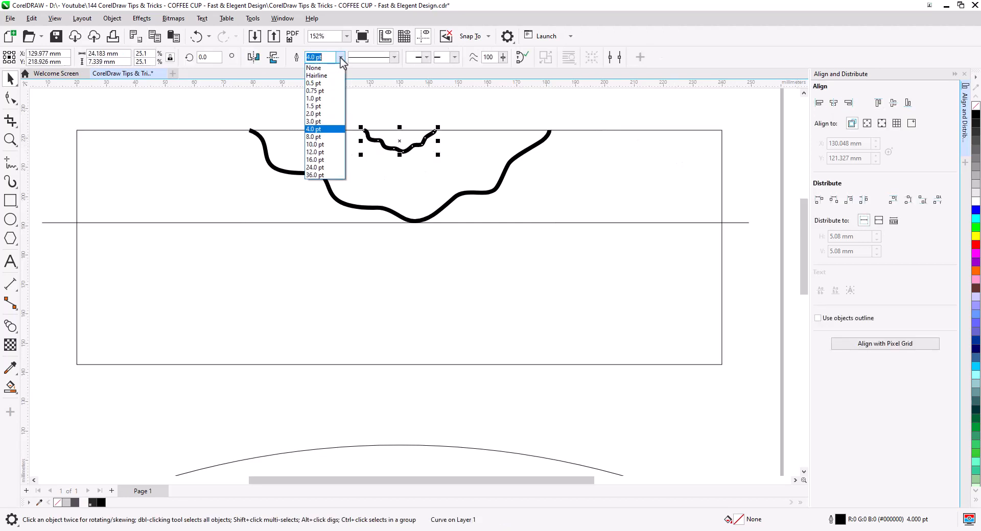
left_click(327, 99)
left_click(384, 103)
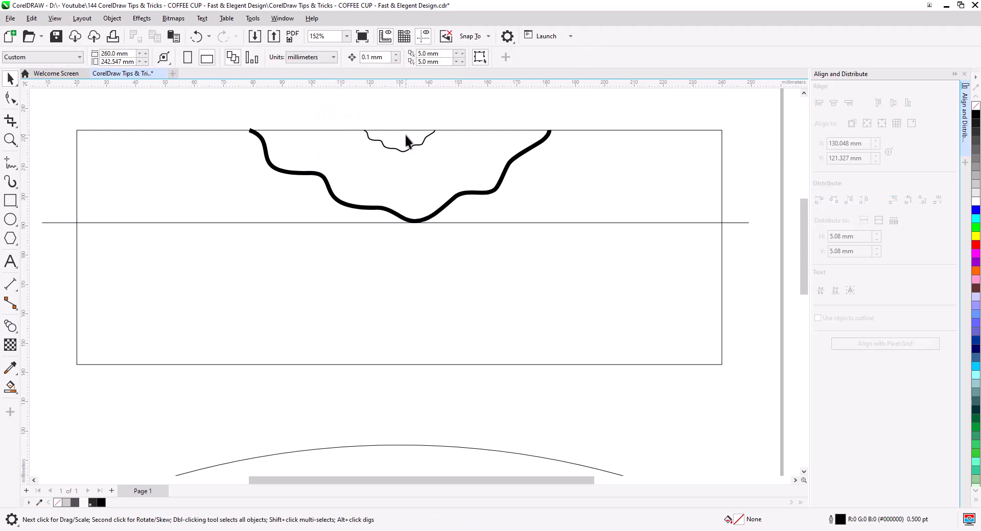
Colour the large curve's outline off-white (#FAF8F4)
scroll(407, 142, "up", 3)
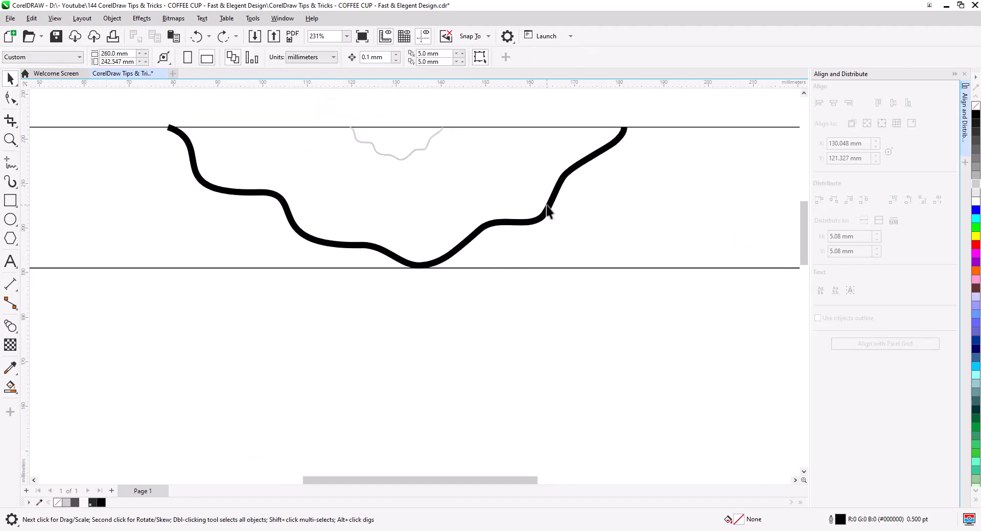
left_click(547, 205)
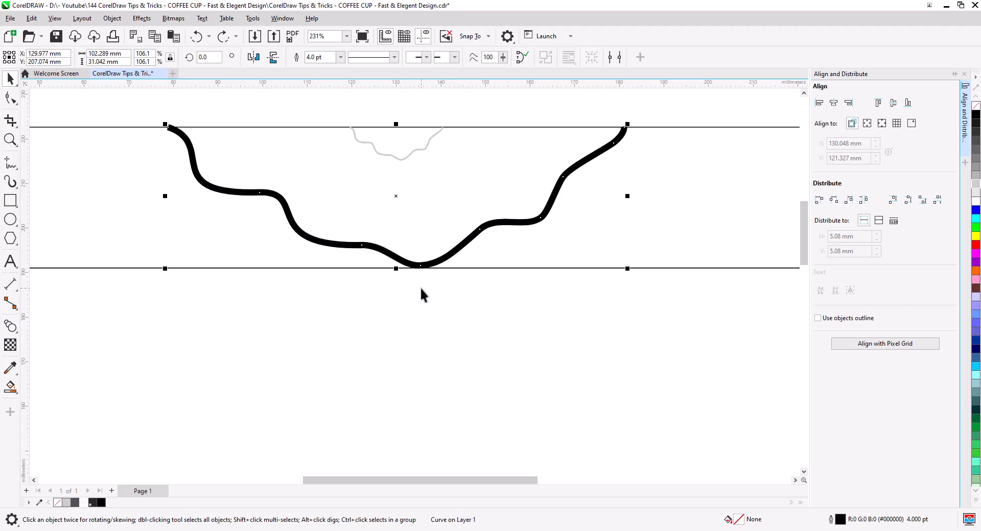
right_click(84, 503)
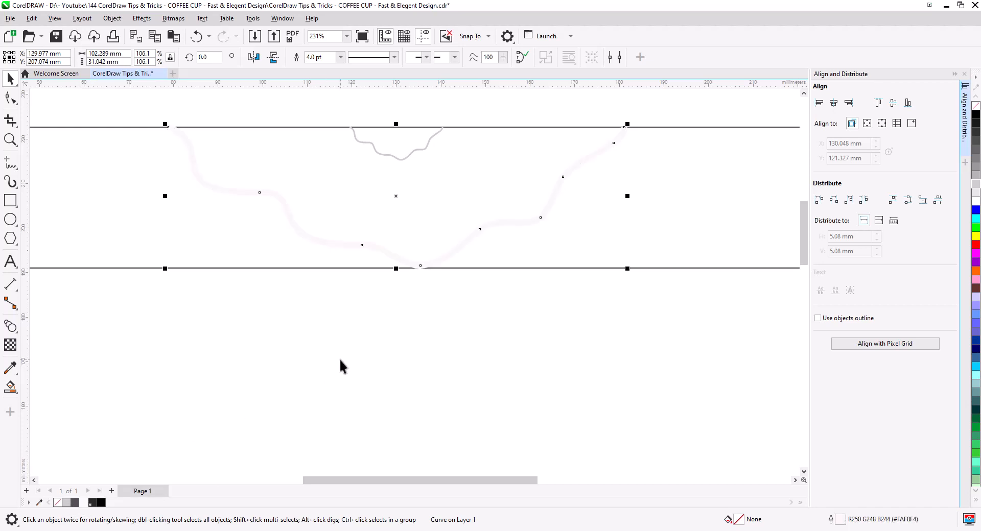
Fill the large rectangle with dark grey (#565057)
left_click(294, 372)
scroll(281, 328, "down", 3)
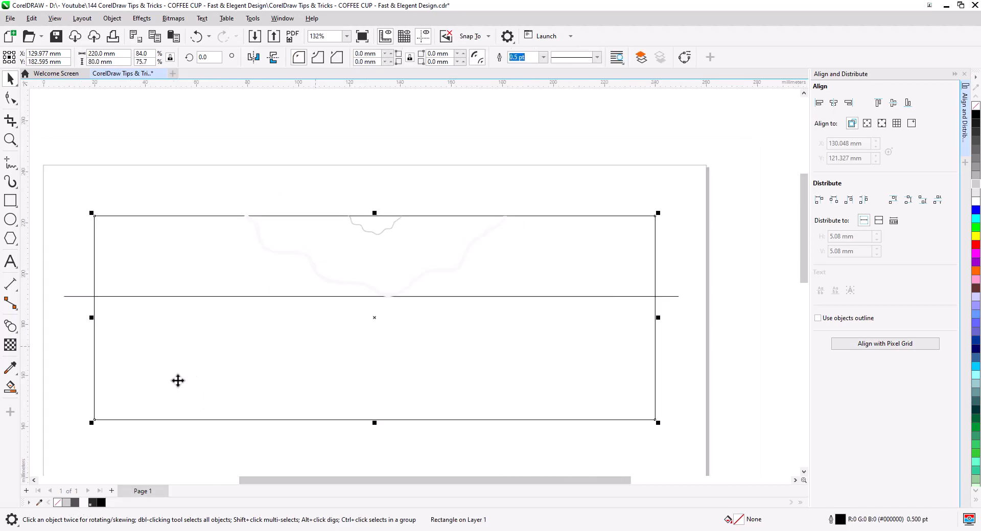
left_click(75, 503)
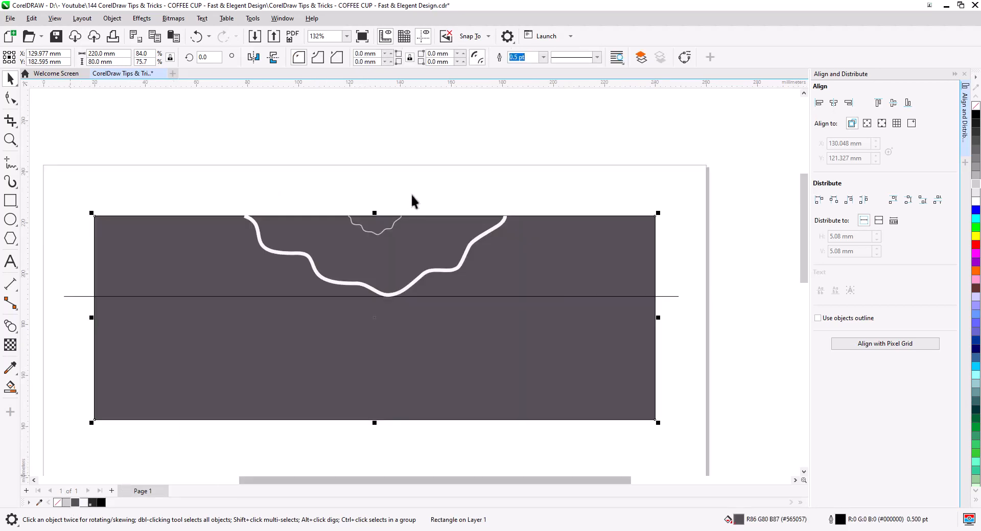
left_click(403, 206)
Colour the small curve's outline white
scroll(385, 221, "up", 2)
scroll(390, 235, "up", 3)
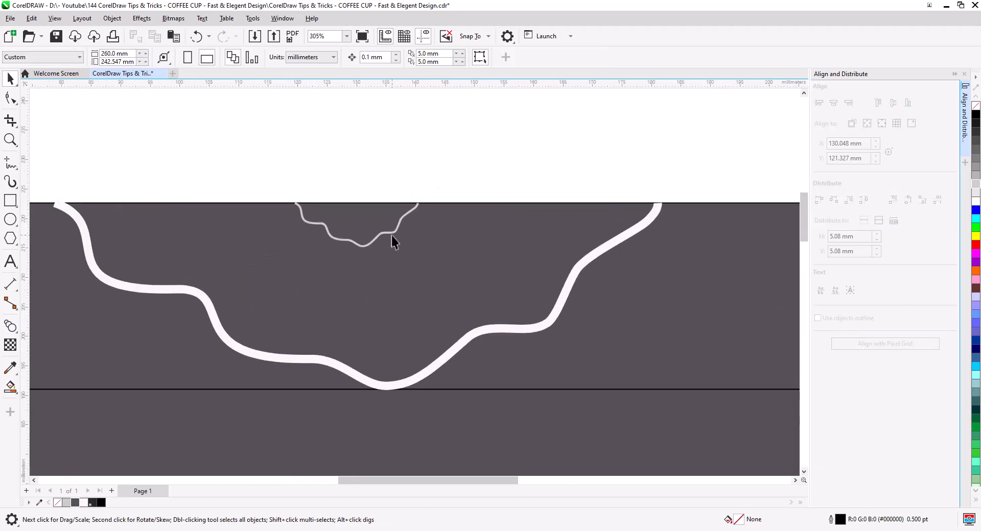
left_click(393, 234)
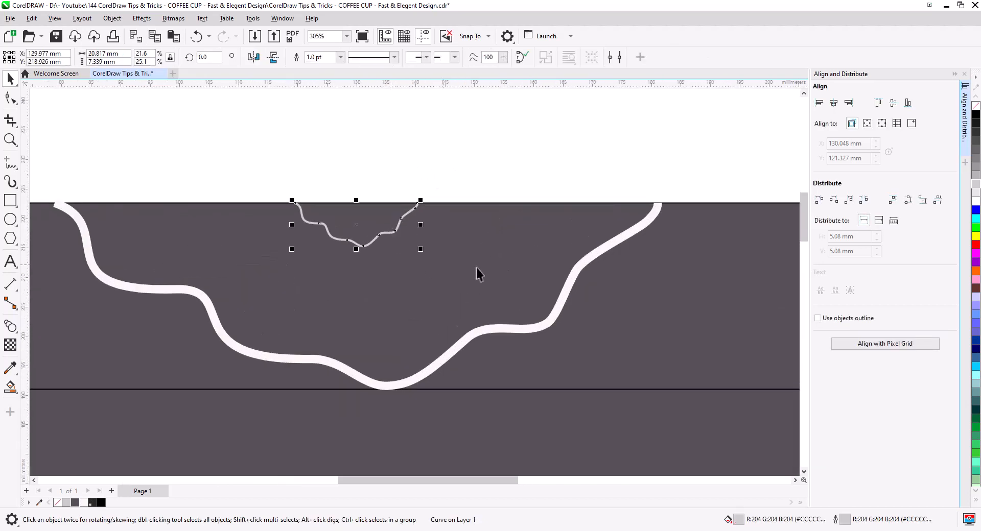
right_click(976, 202)
left_click(670, 165)
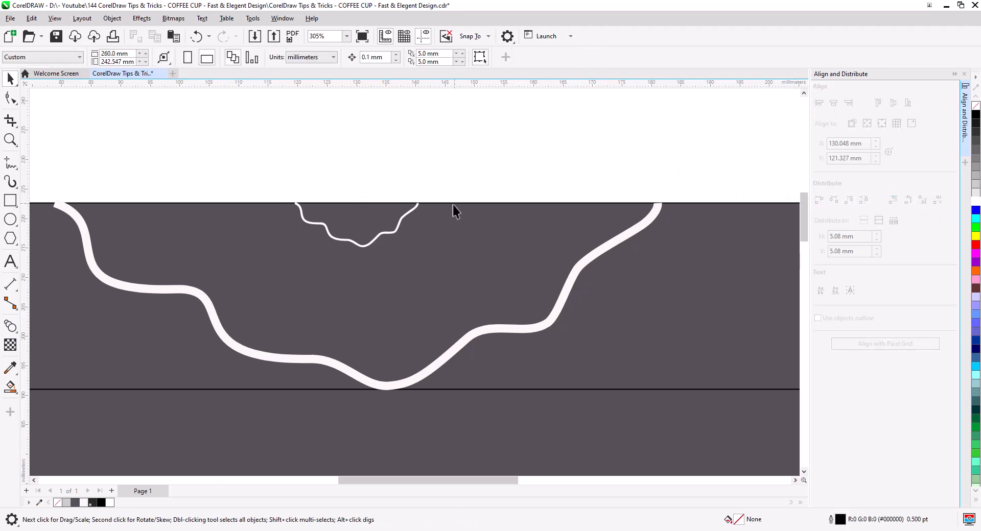
Change the large curve's outline colour to cream (#FAE8BB) in the Outline Pen settings
left_click(121, 285)
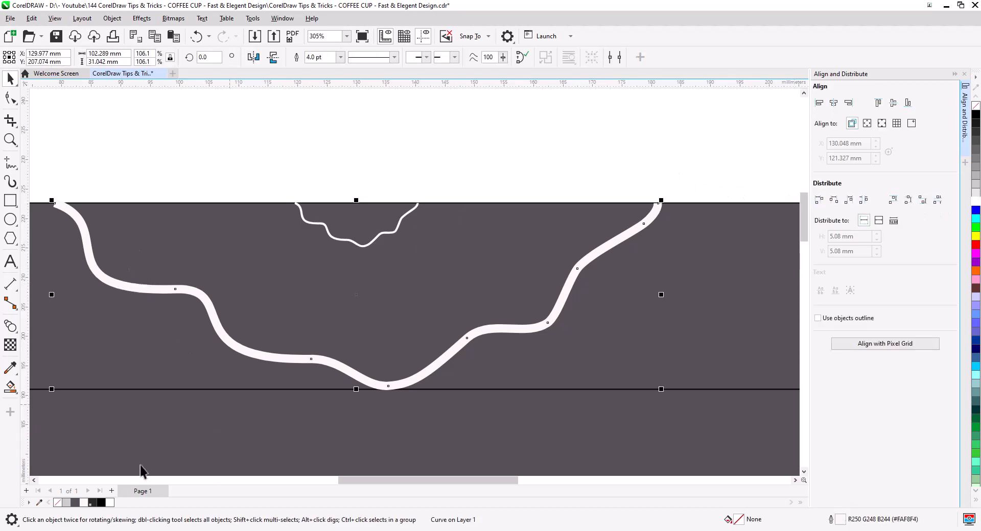
double_click(842, 520)
left_click_drag(511, 192, 780, 224)
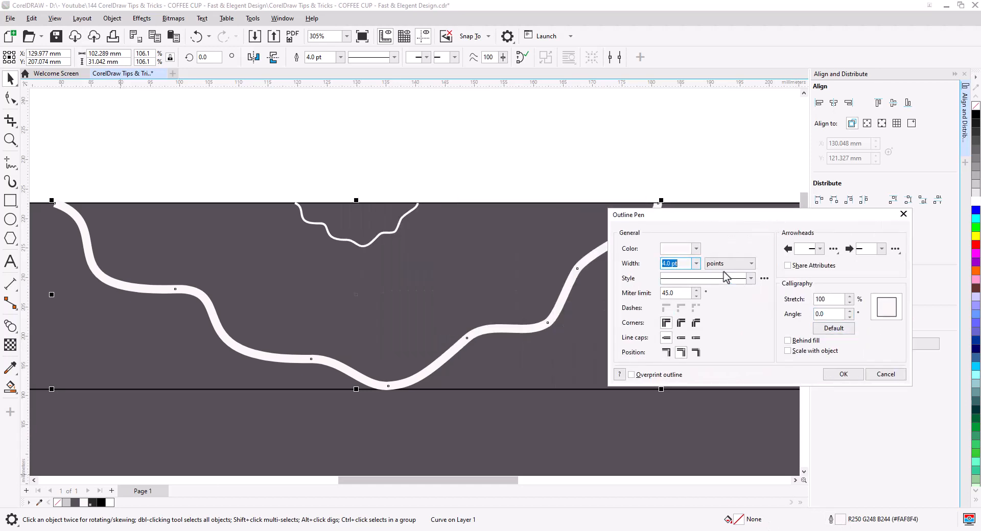
left_click(679, 249)
left_click(671, 270)
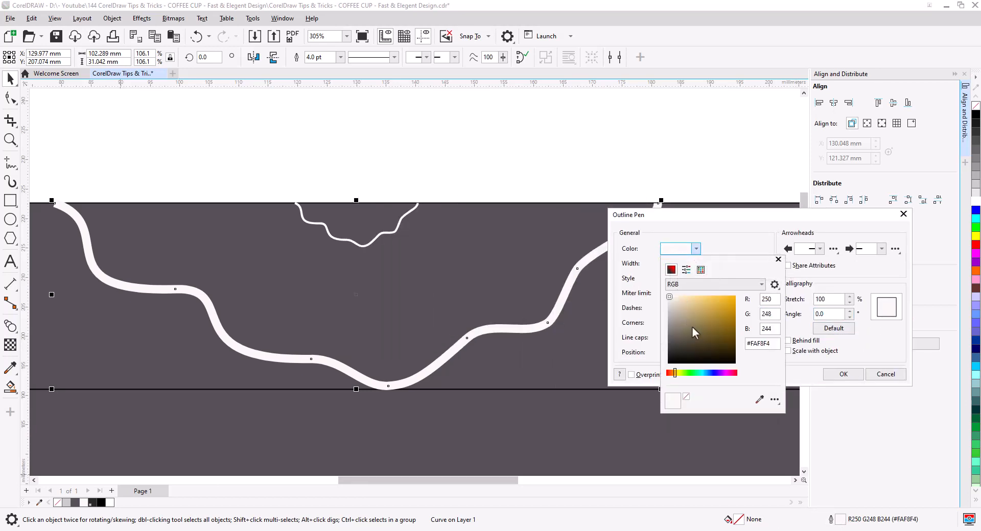
left_click_drag(674, 301, 685, 302)
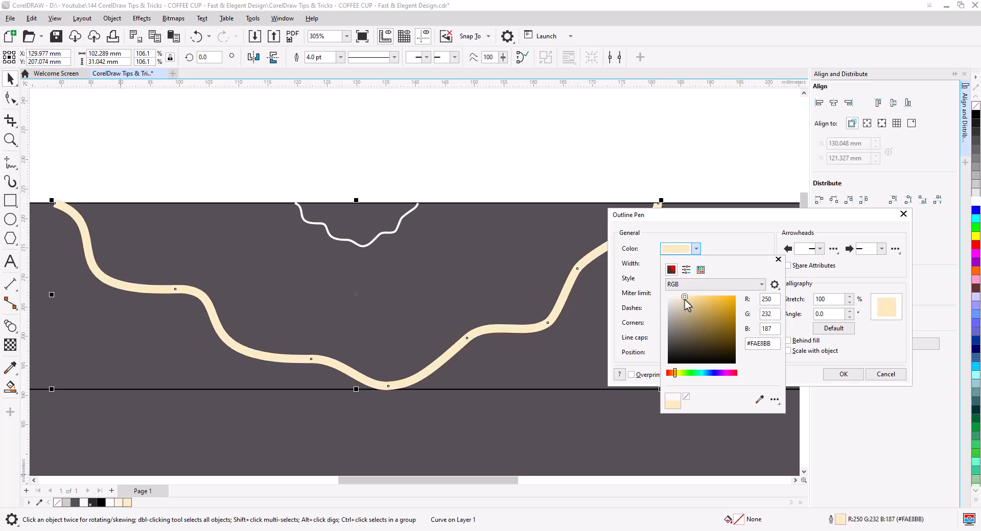
left_click(902, 220)
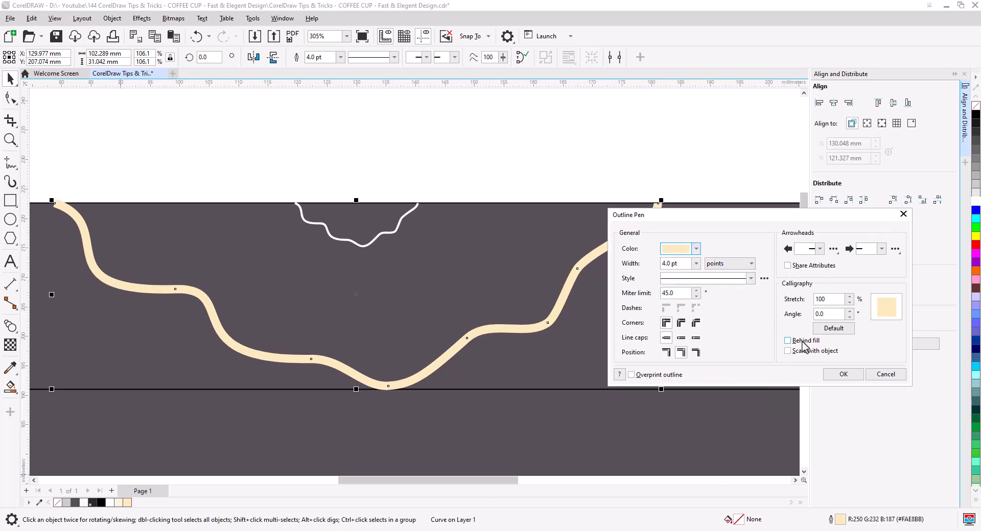
left_click(844, 375)
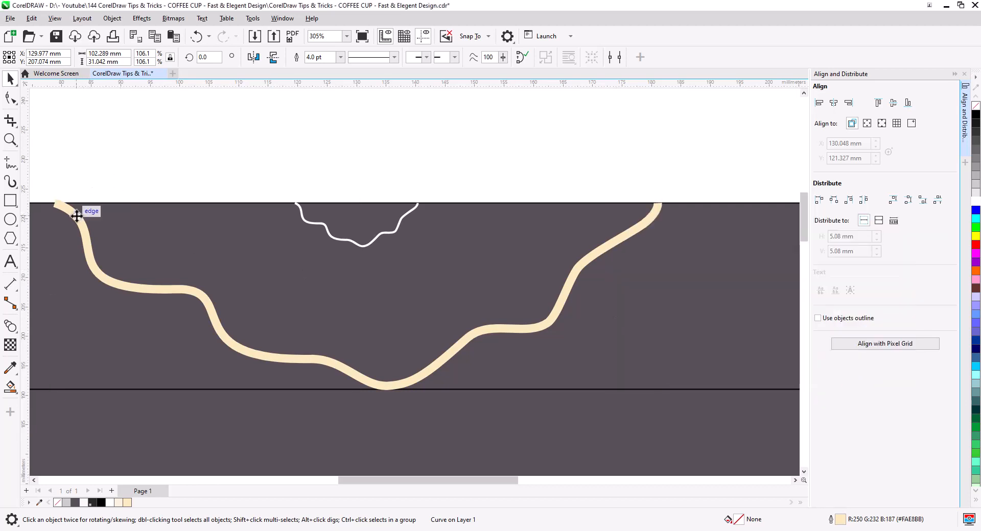
Blend the large cream curve into the small white curve using 5 blend steps
left_click(9, 327)
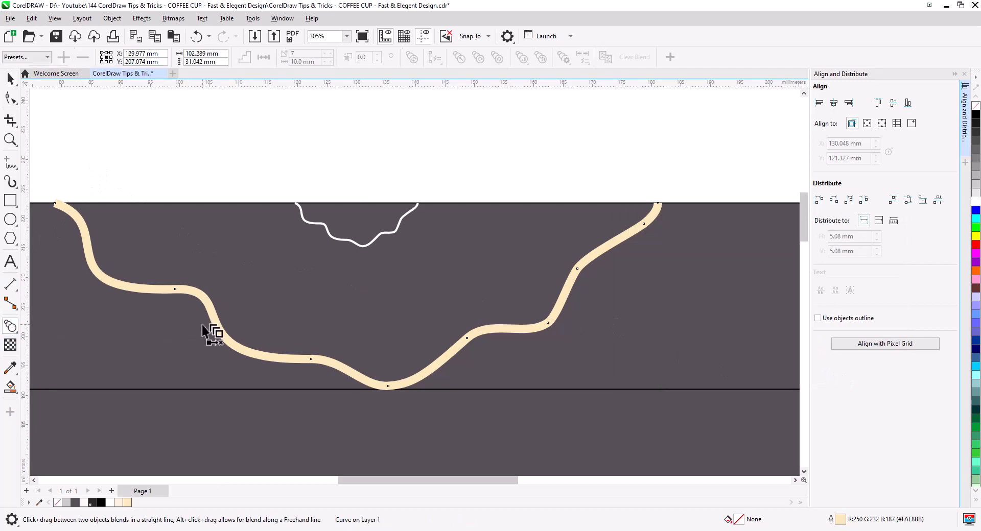
left_click_drag(217, 325, 339, 238)
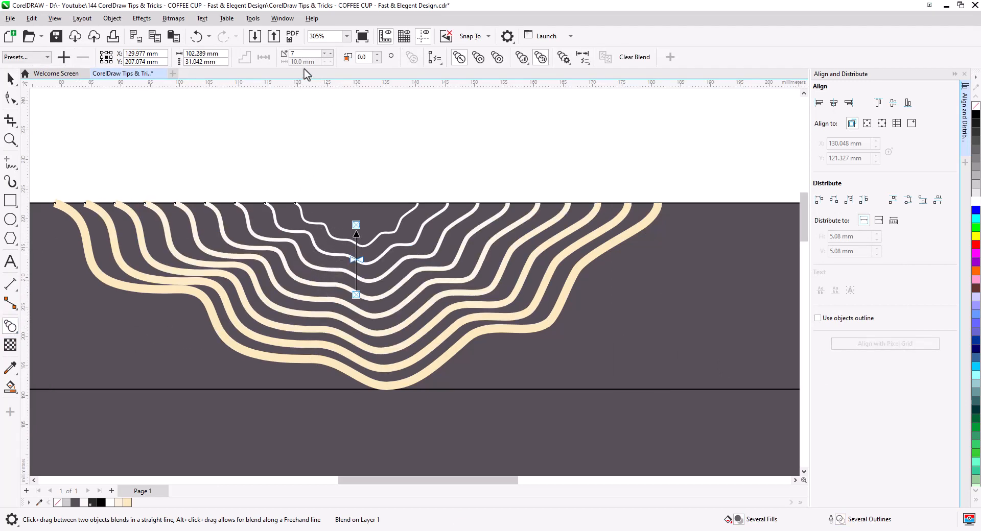
key("Return")
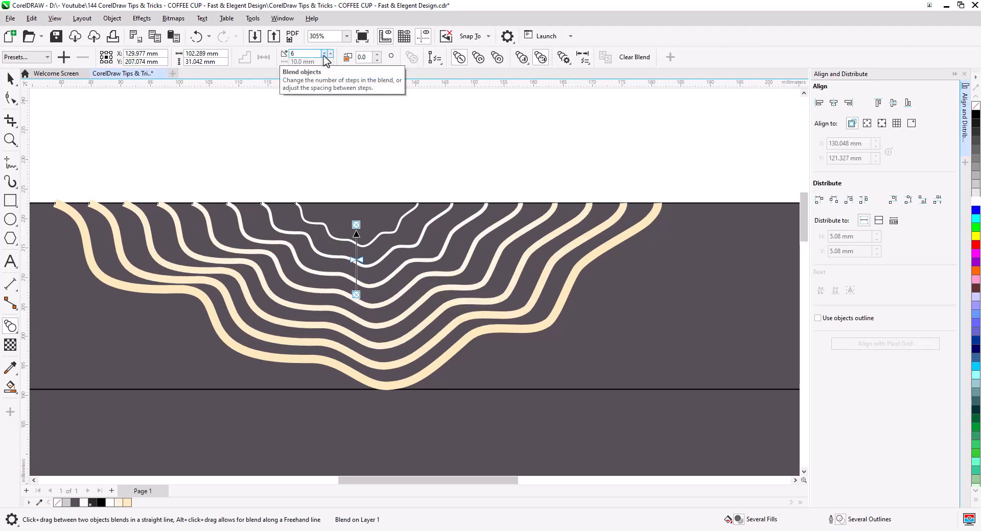
left_click(324, 55)
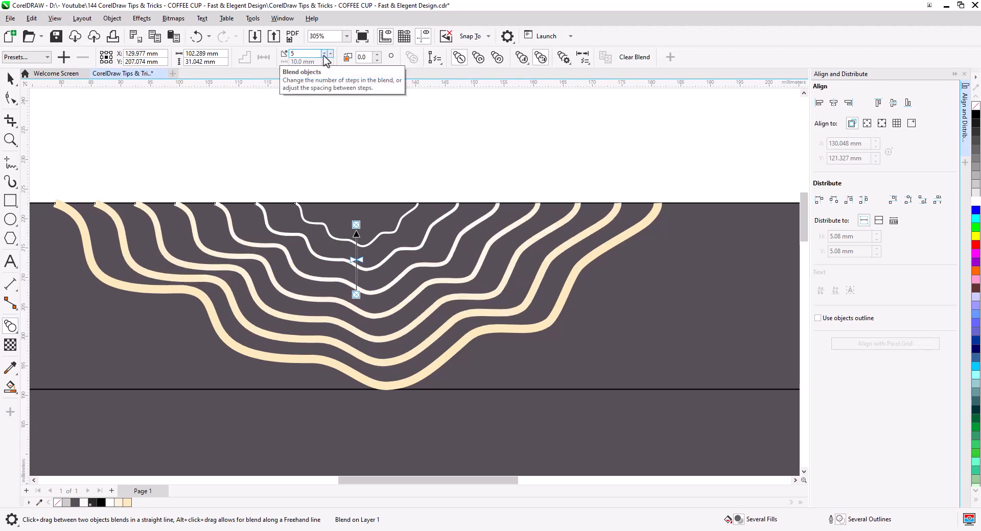
key("space")
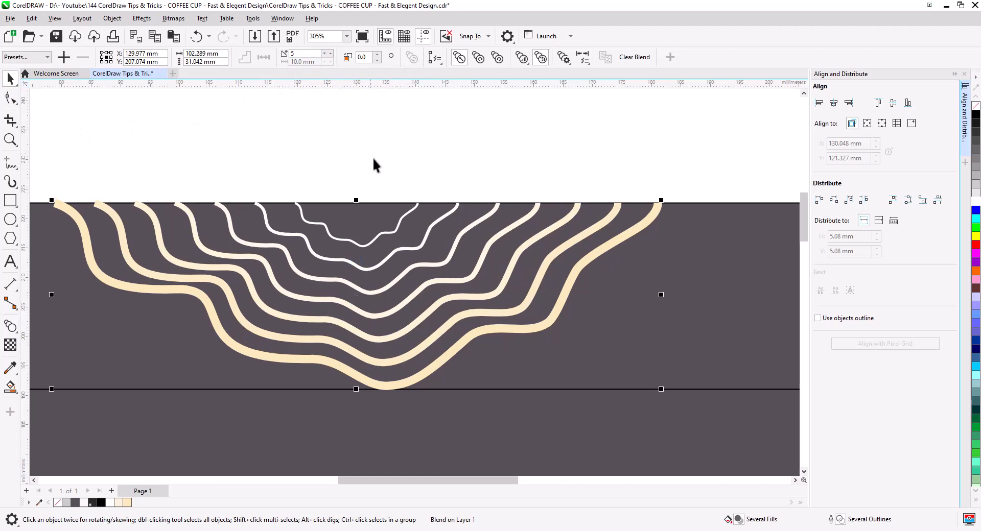
Narrow the blended curves symmetrically about their centre to about 88.7 mm wide, keeping the height
scroll(378, 171, "down", 2)
left_click_drag(393, 226, 417, 286)
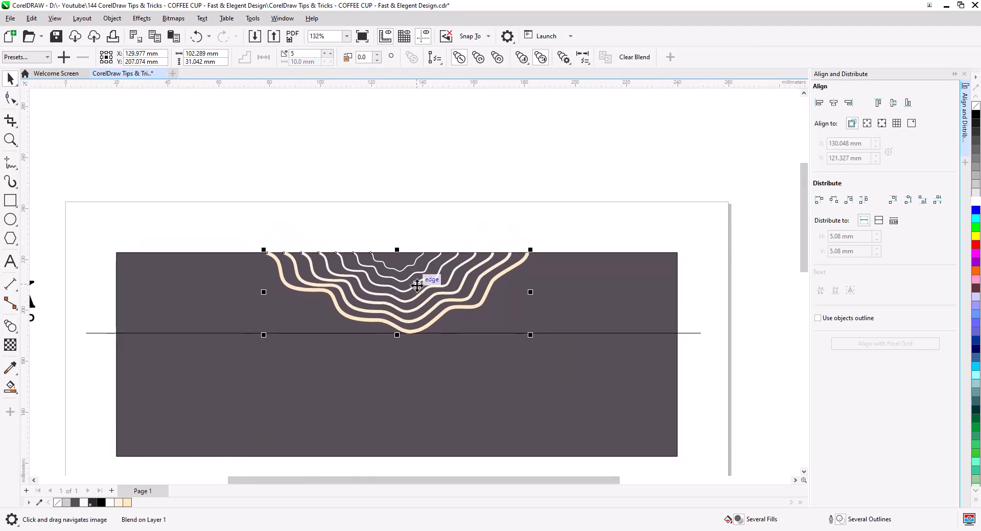
left_click_drag(531, 294, 513, 292)
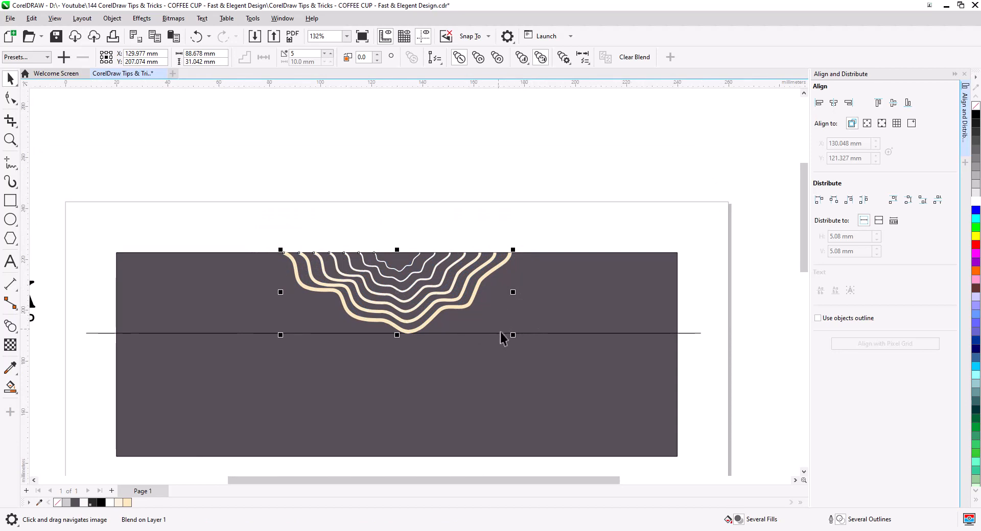
right_click(477, 276)
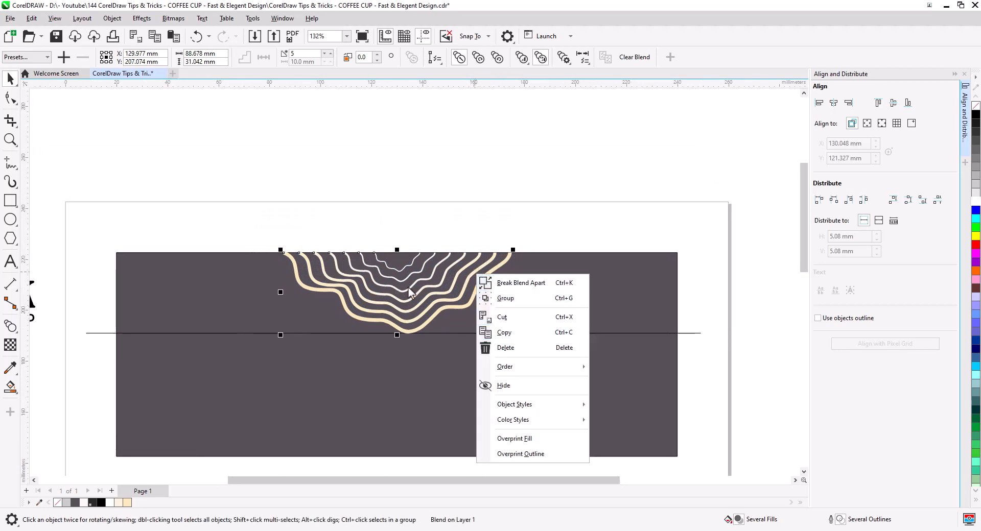
left_click(427, 219)
left_click(427, 218)
left_click(422, 268)
right_click(423, 268)
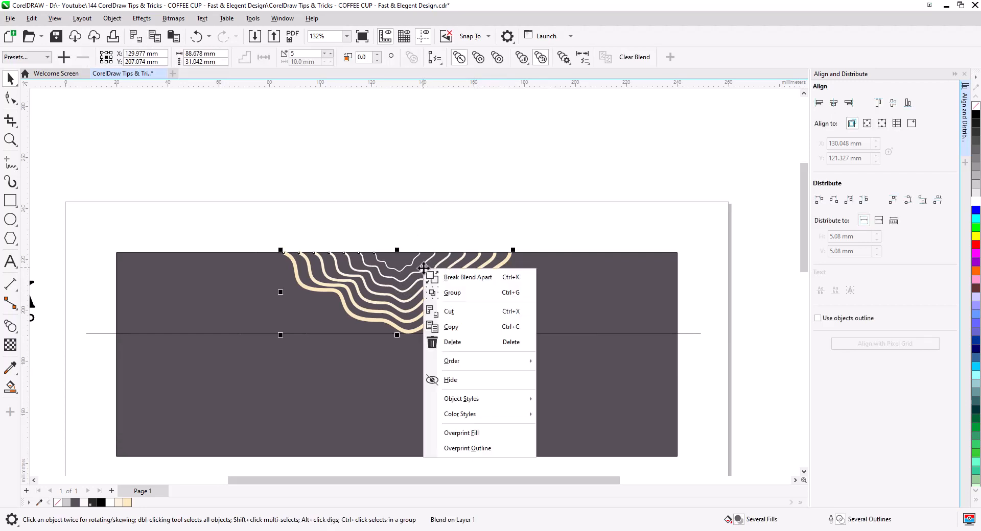
left_click(434, 223)
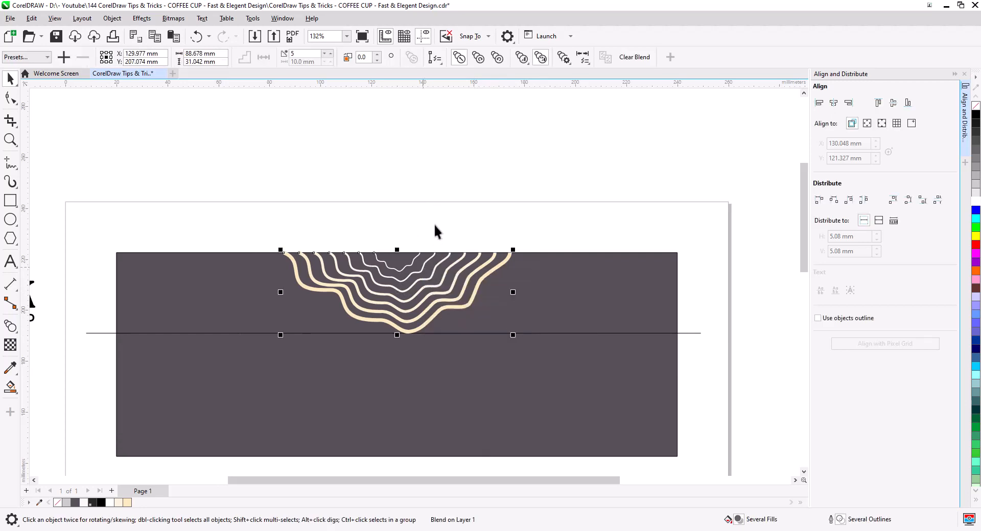
PowerClip the blended wavy curves inside the dark grey rectangle
left_click(284, 232)
left_click_drag(520, 326, 555, 354)
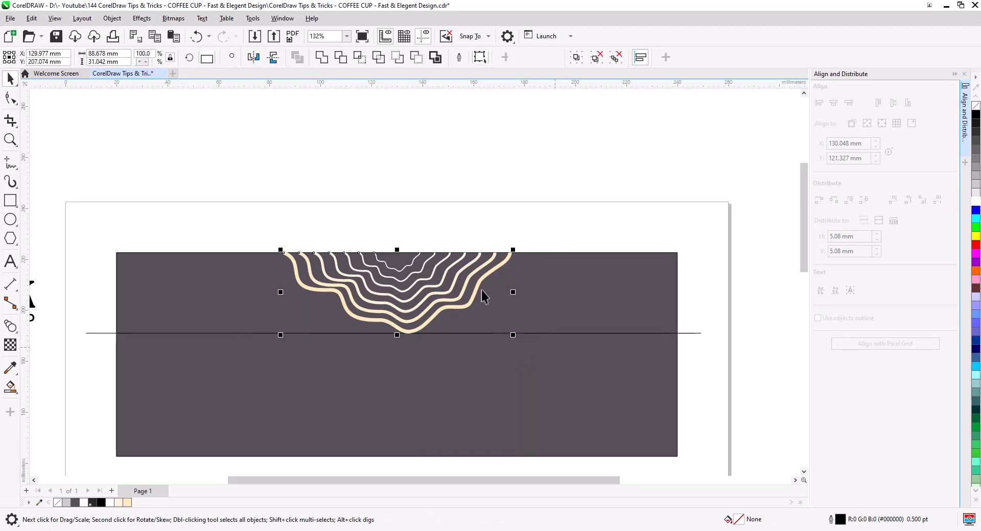
right_click(479, 289)
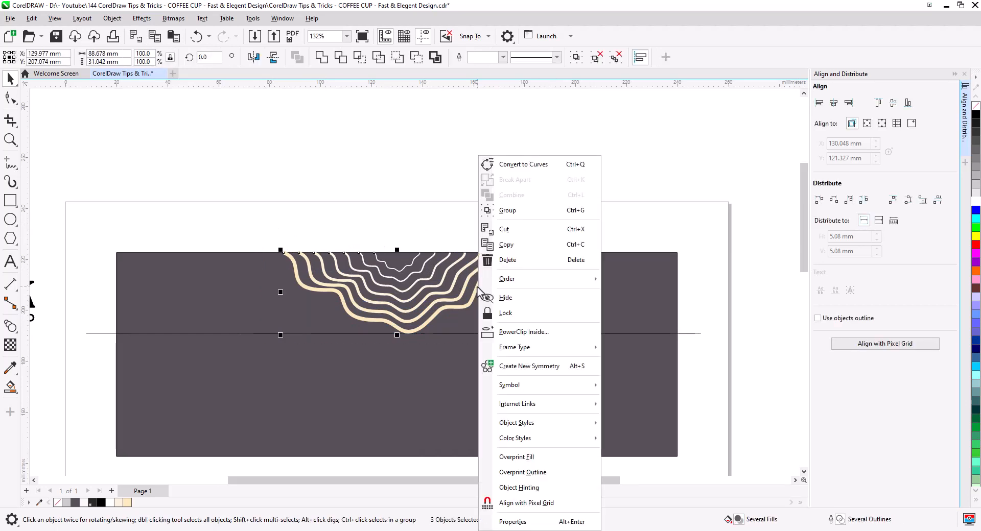
left_click(519, 332)
left_click(542, 307)
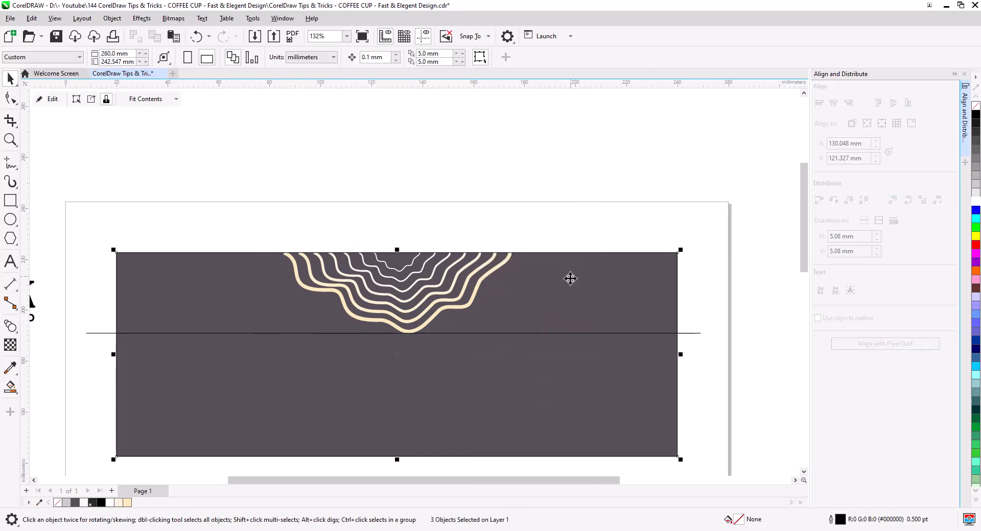
Delete the horizontal line that crosses the rectangle
left_click(695, 331)
left_click(695, 332)
key("Delete")
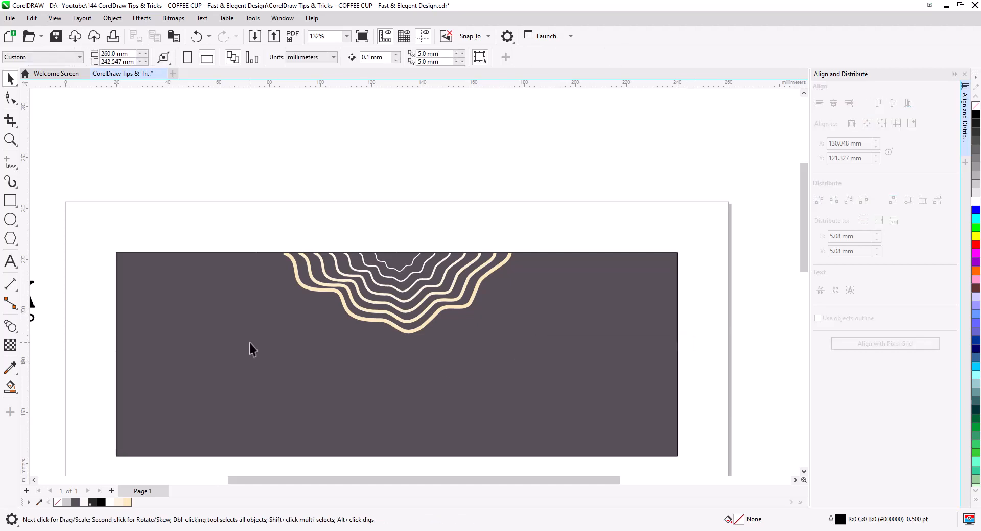
Place a copy of the BLACK COFFEE SHOP text below the waves and centre it horizontally on the rectangle
left_click_drag(73, 311, 517, 349)
left_click(106, 282, "shift")
left_click(544, 362)
left_click(570, 362, "shift")
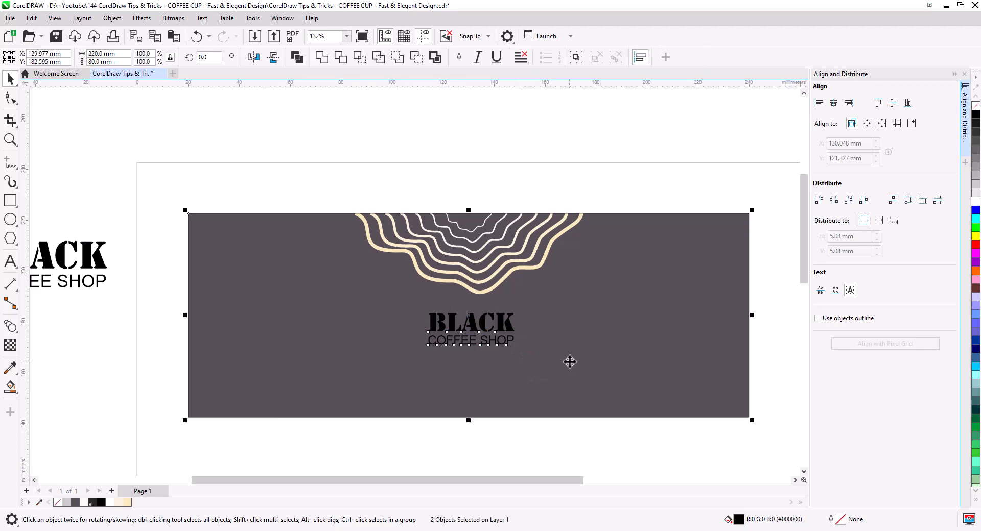
left_click(836, 105)
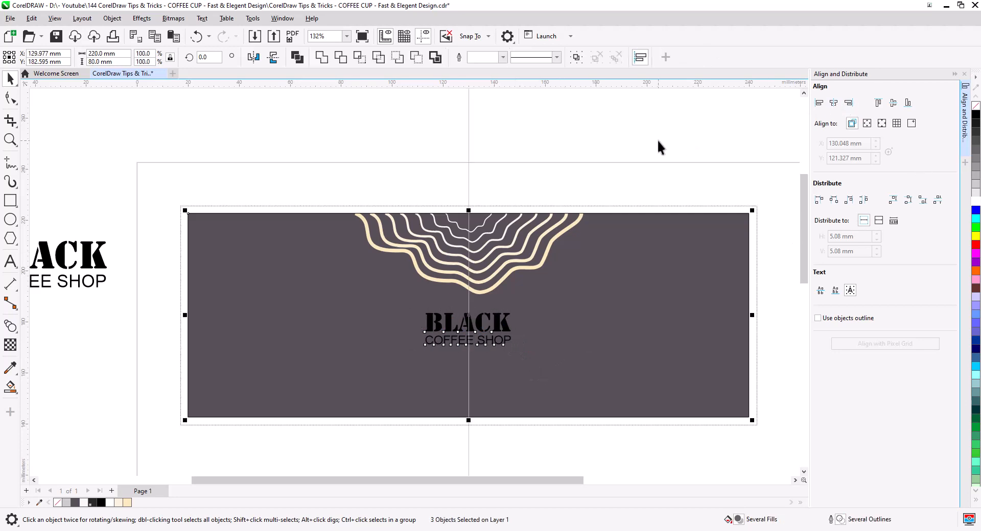
left_click(657, 139)
Widen the letter spacing of BLACK and of COFFEE SHOP on the rectangle
left_click_drag(492, 341, 438, 319)
scroll(438, 324, "up", 3)
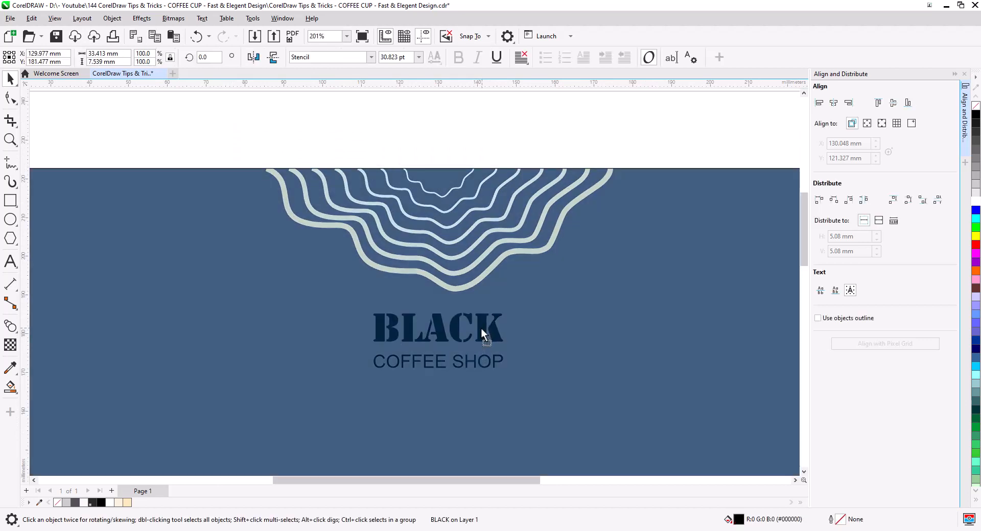
left_click(480, 327)
left_click(10, 98)
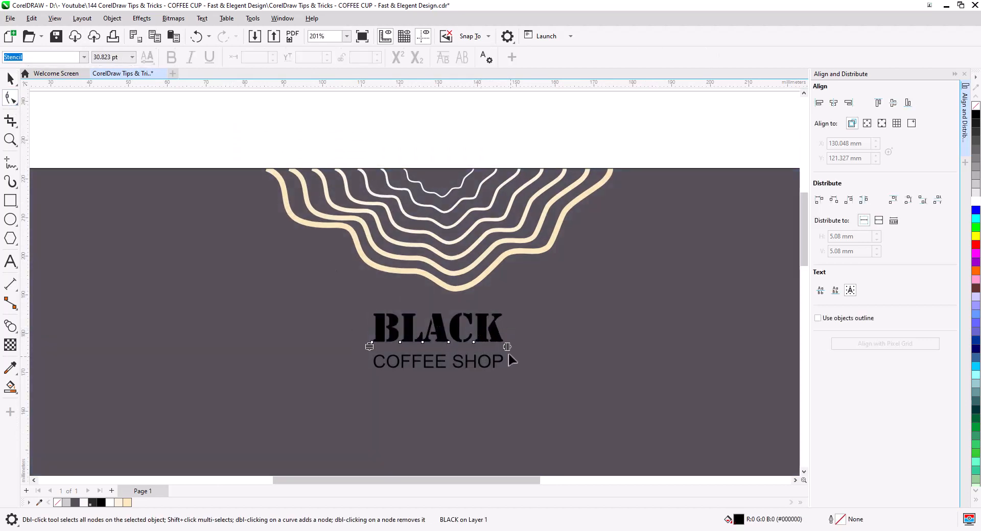
left_click_drag(508, 351, 558, 352)
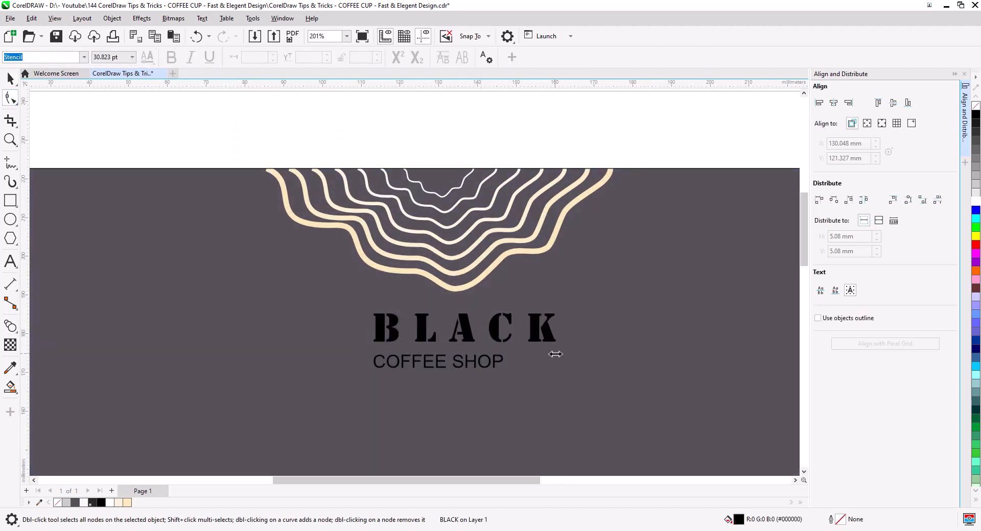
left_click(502, 361)
left_click_drag(507, 372, 588, 376)
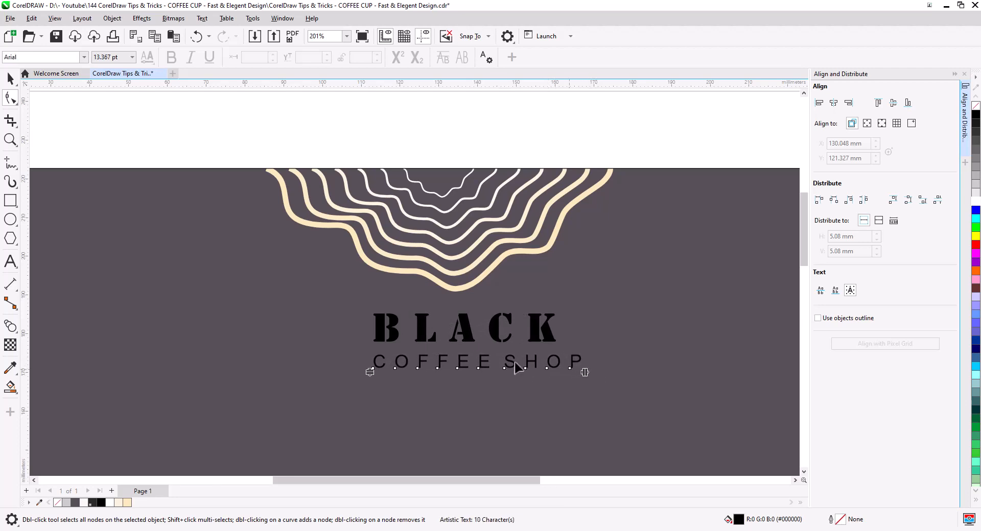
Scale COFFEE SHOP down to about 48.4 mm wide and centre both text lines horizontally on the rectangle
left_click(10, 78)
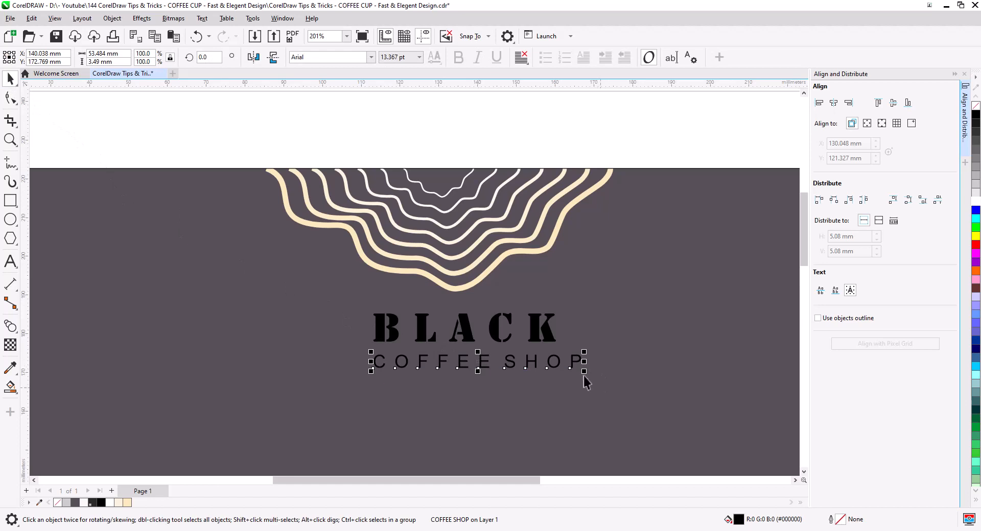
left_click_drag(585, 376, 566, 376)
left_click(549, 339, "shift")
left_click(537, 387, "shift")
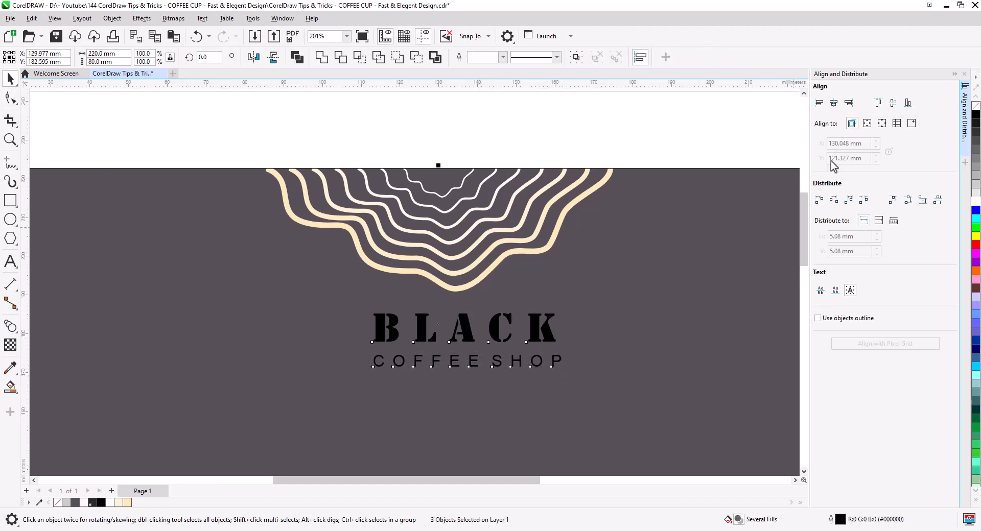
left_click(833, 104)
left_click(649, 138)
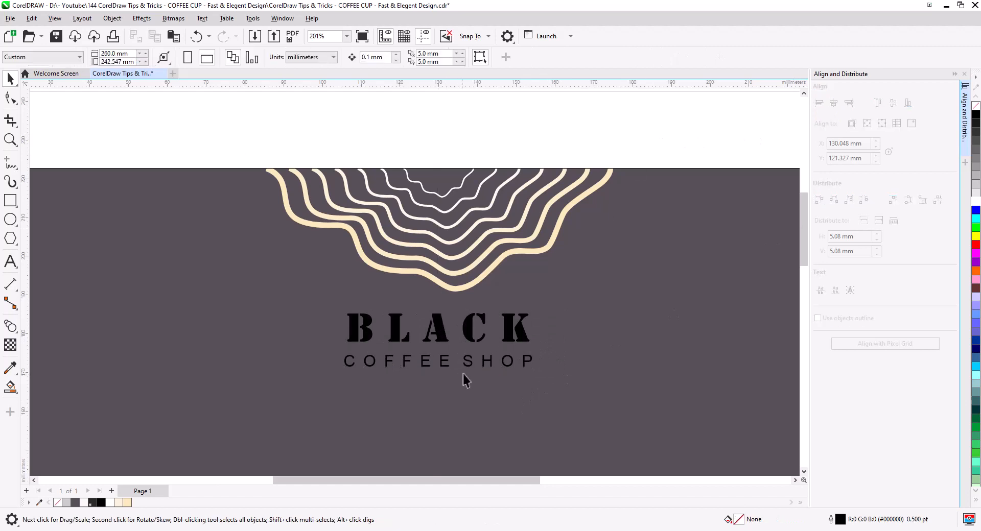
Move COFFEE SHOP closer to BLACK and add an extra space between its two words
left_click_drag(471, 367, 471, 362)
double_click(465, 361)
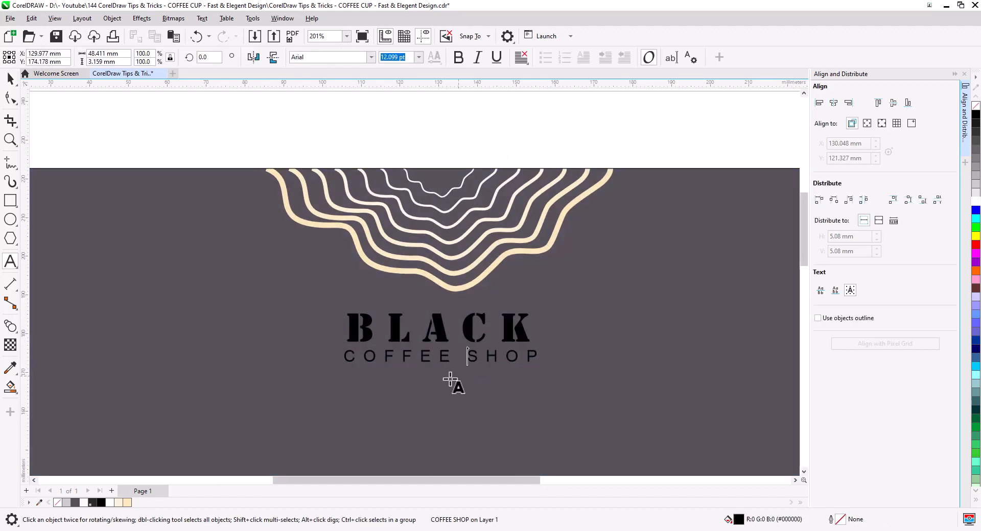
Tighten the letter spacing of COFFEE SHOP slightly and centre the line horizontally under BLACK
left_click(10, 97)
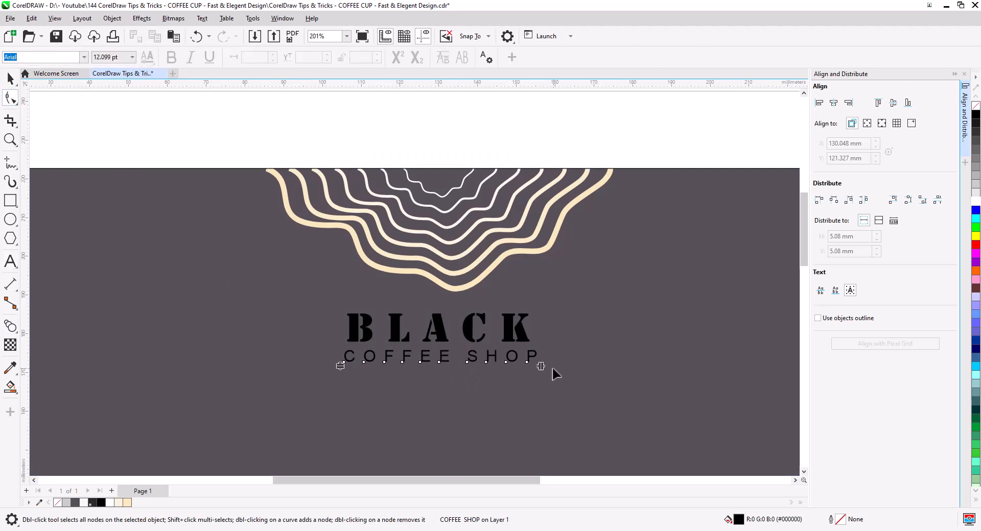
left_click_drag(539, 368, 530, 370)
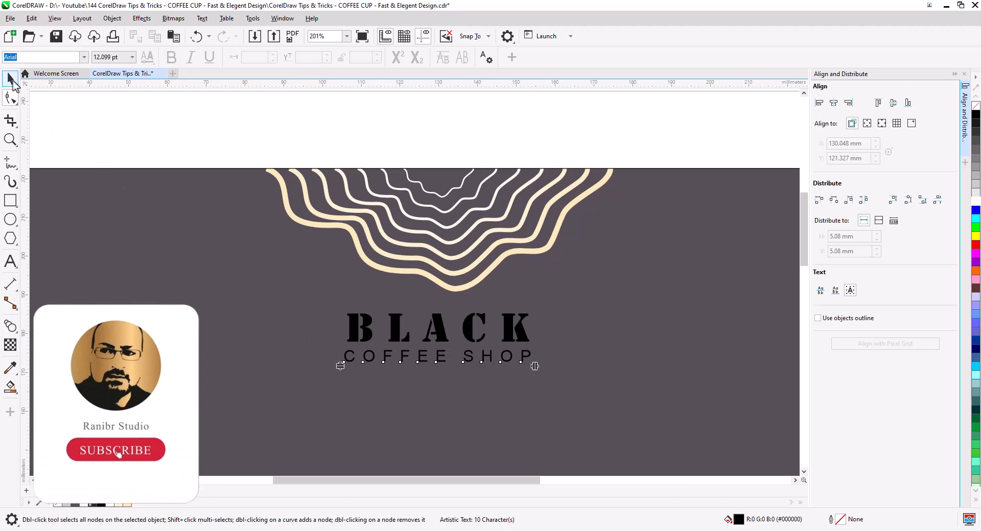
left_click(11, 79)
left_click(442, 335, "shift")
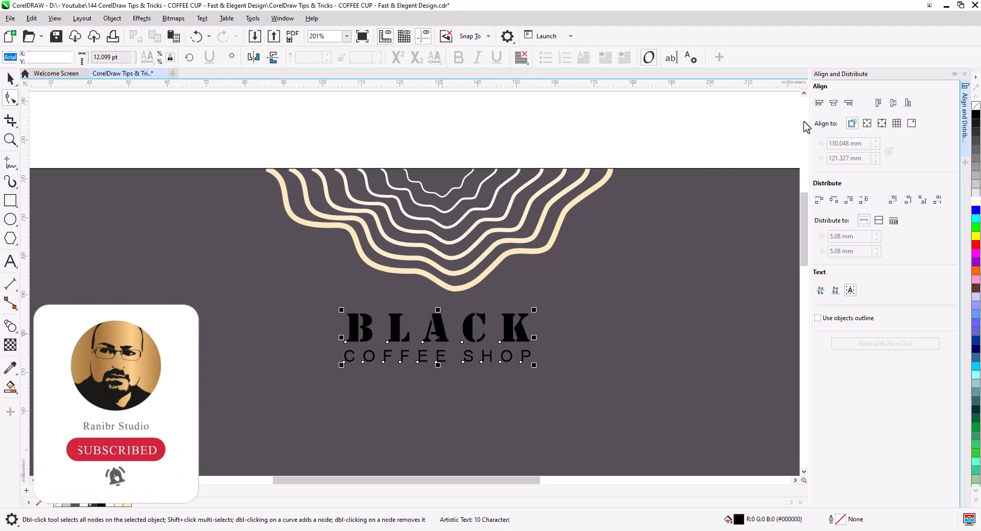
left_click(835, 103)
left_click(635, 133)
Fill both text lines with cream (#FAE8BB), leaving them without an outline
left_click_drag(304, 134, 603, 411)
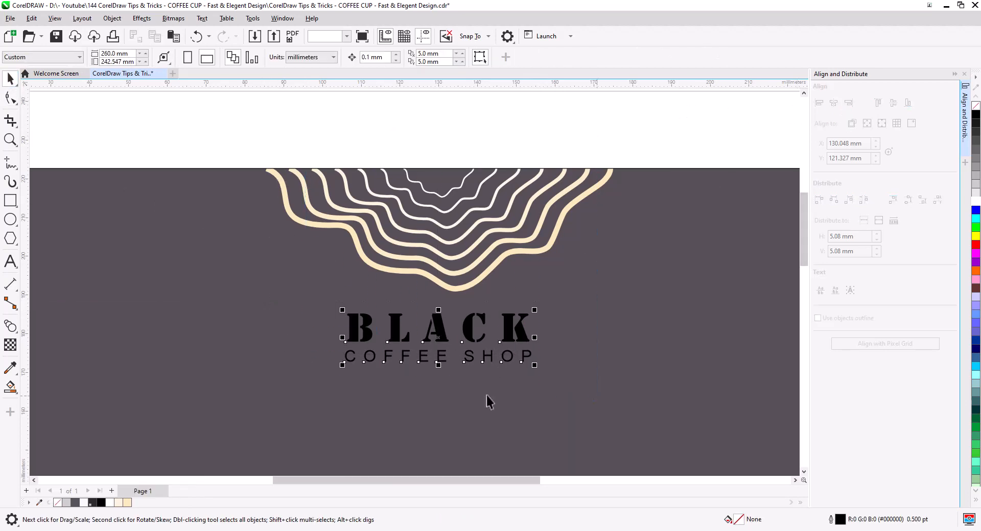
right_click(128, 503)
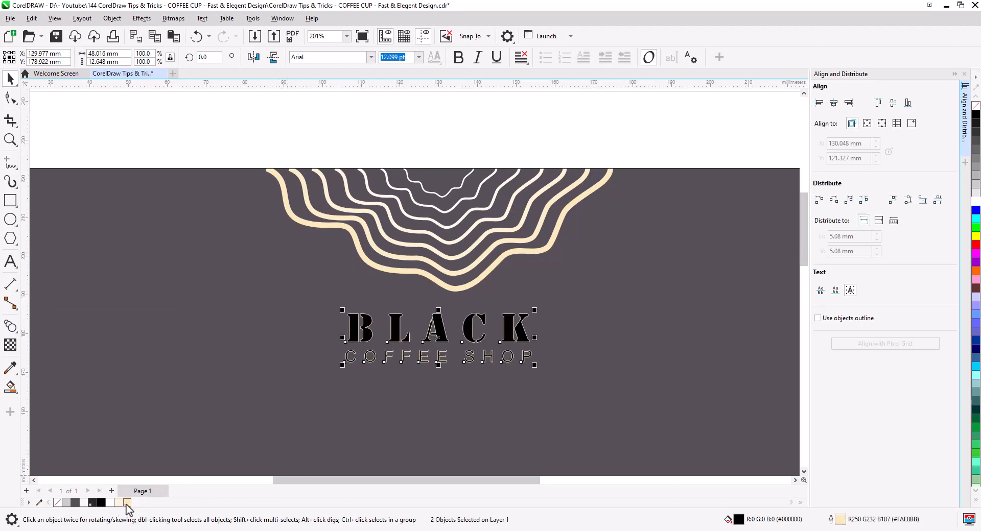
key("ctrl+z")
left_click(128, 504)
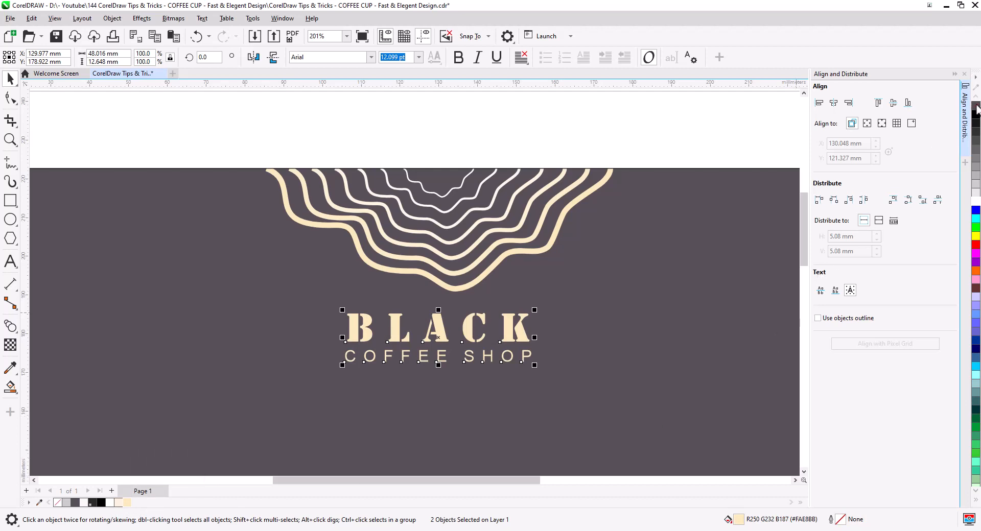
left_click(637, 158)
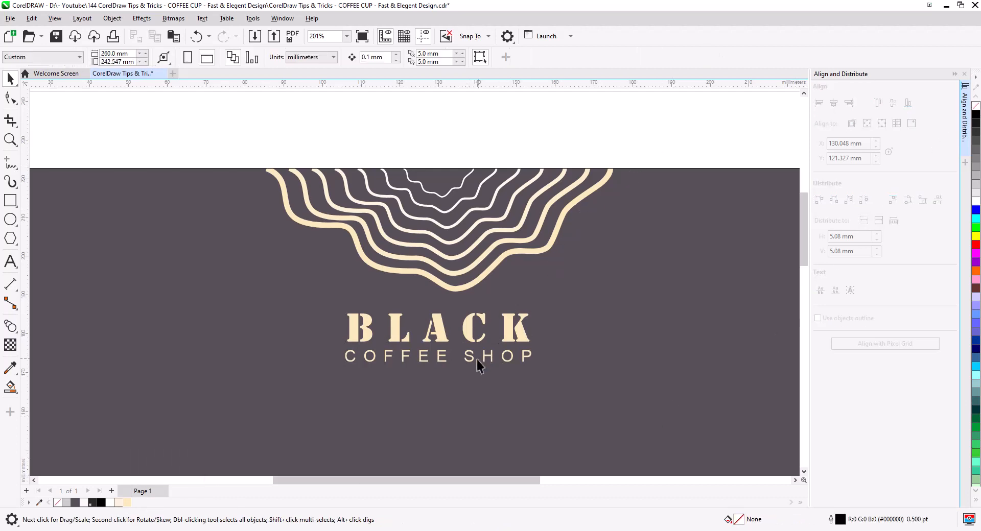
Scale both text lines down to about 37.1 mm wide and move them closer to the waves
left_click_drag(289, 133, 509, 366)
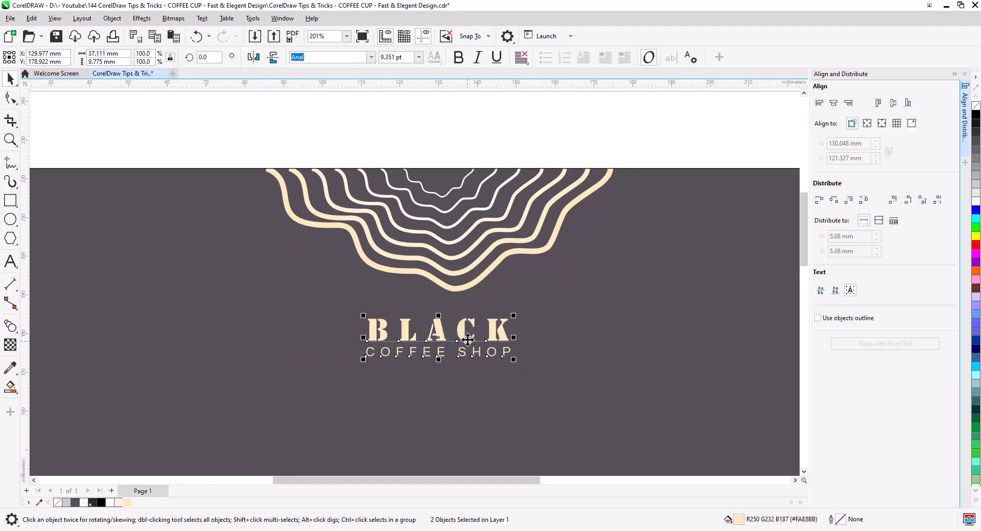
left_click_drag(468, 341, 487, 212)
scroll(488, 321, "down", 2)
key("Escape")
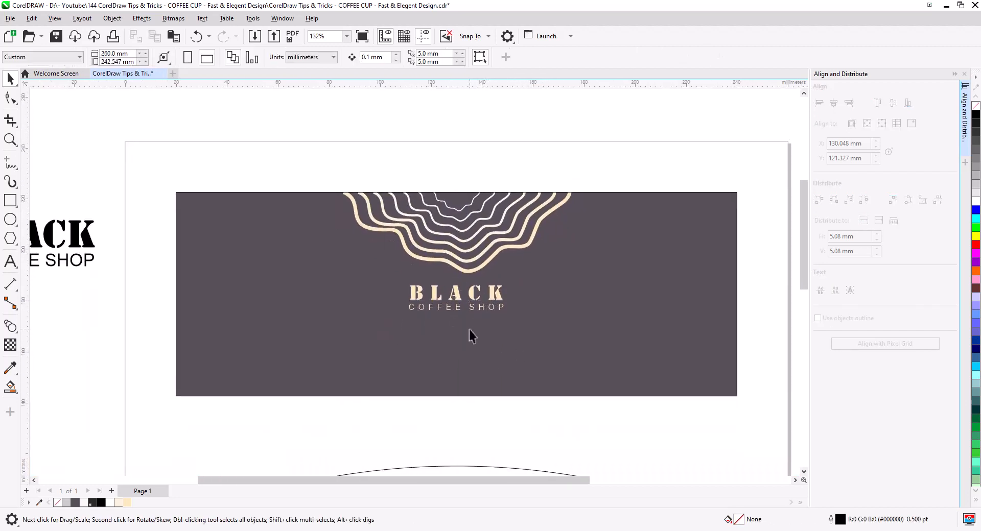
Increase the gap between BLACK and COFFEE SHOP slightly and shift both lines a little further below the waves
left_click_drag(459, 310, 460, 303)
left_click(461, 300, "shift")
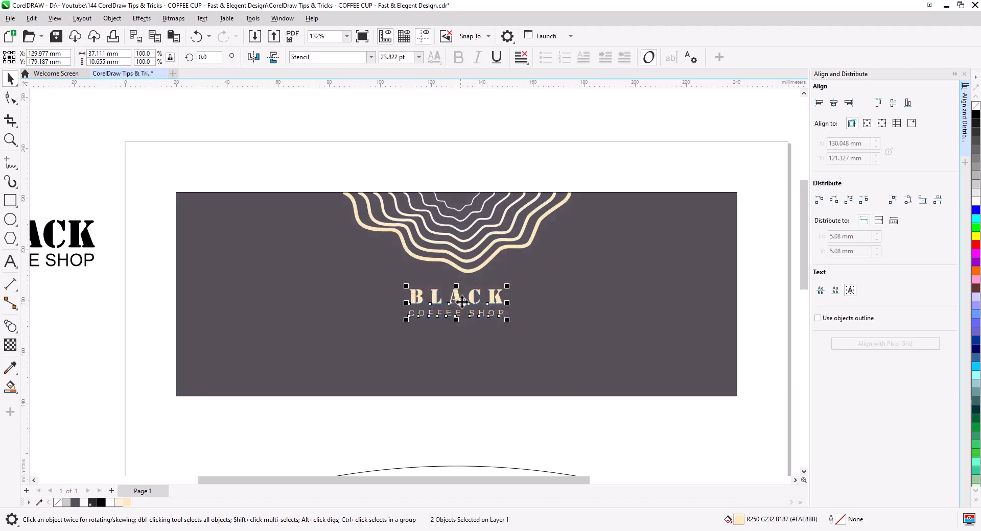
left_click(501, 154)
Move the curved cup template off the page and place a copy of the whole rectangle design directly below the original
scroll(457, 250, "down", 3)
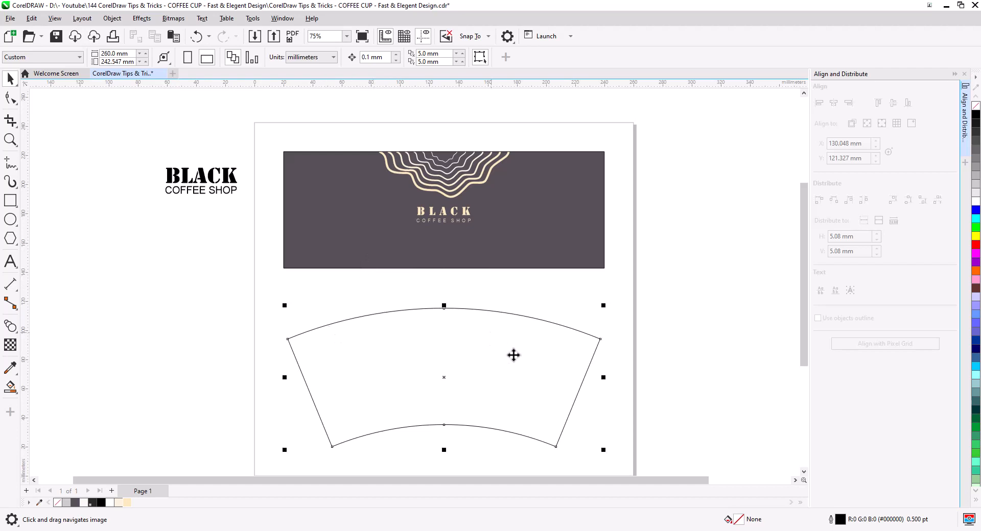
left_click_drag(573, 352, 179, 352)
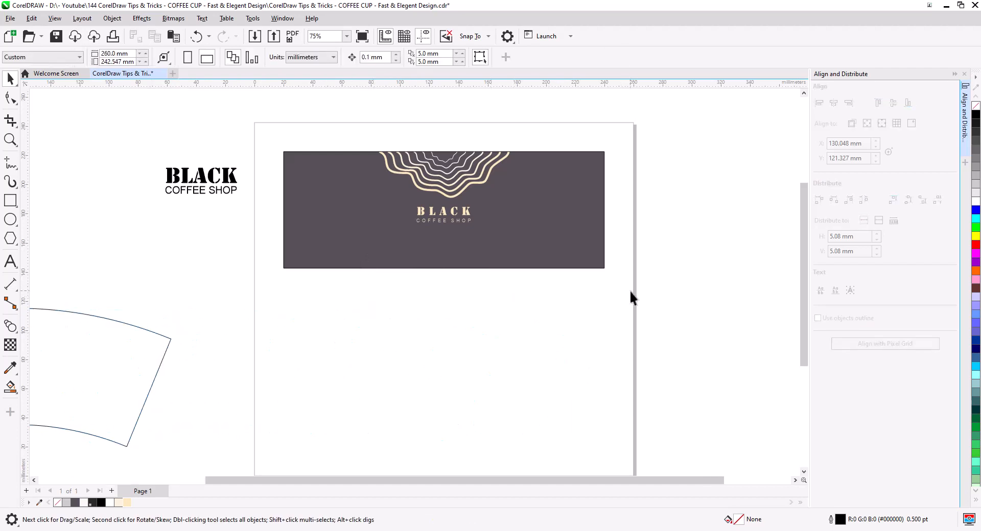
left_click_drag(630, 293, 278, 148)
left_click_drag(331, 176, 331, 316)
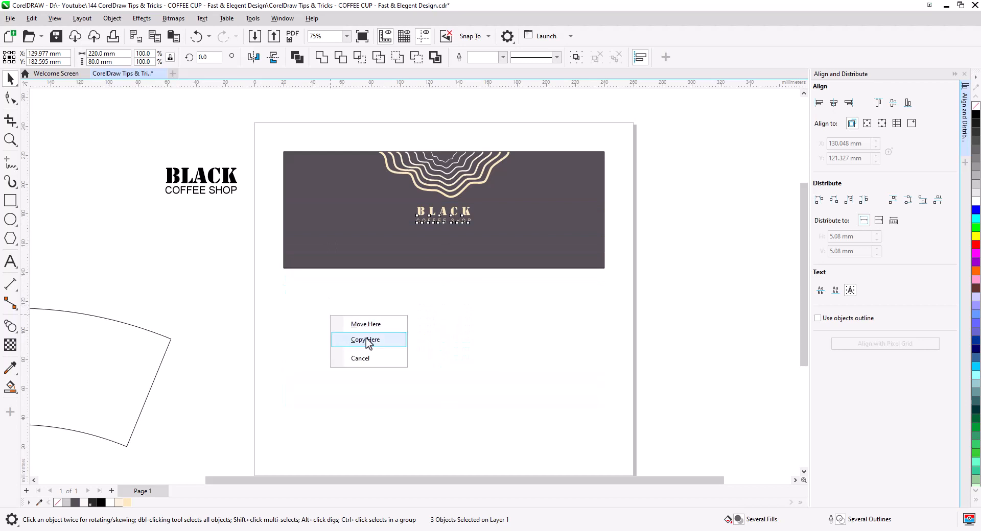
left_click(366, 340)
left_click(474, 435)
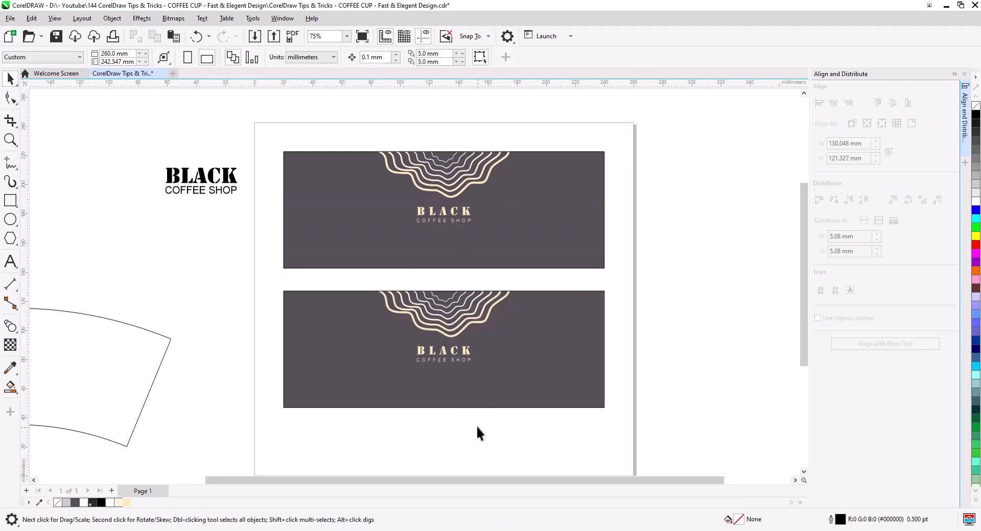
Delete the blended waves from the lower rectangle's PowerClip contents and finish editing the clip
scroll(475, 425, "up", 2)
left_click_drag(474, 422, 518, 398)
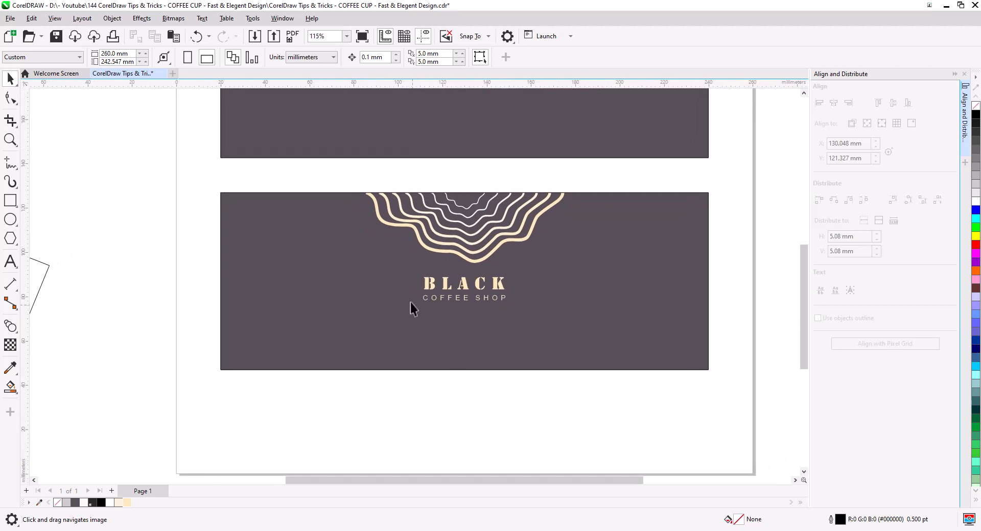
left_click(443, 242)
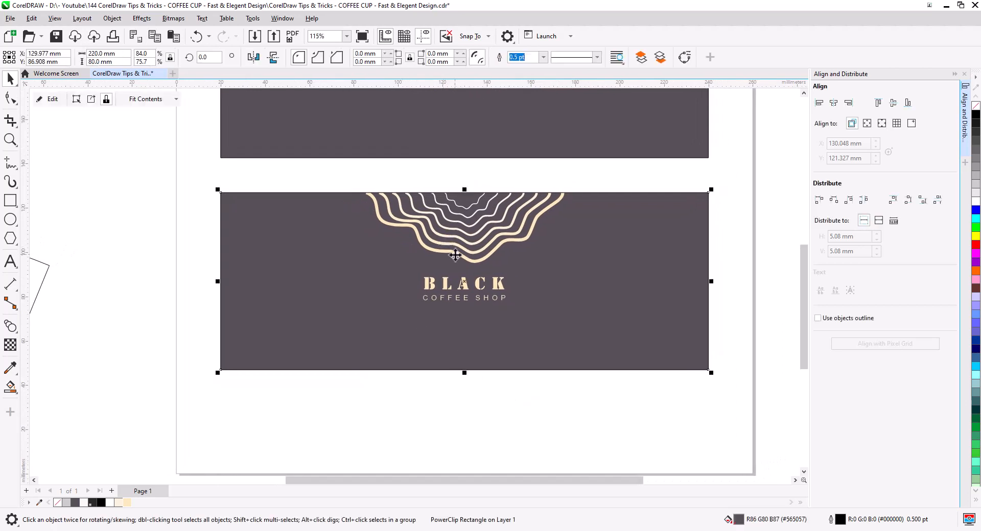
left_click(40, 99)
left_click_drag(577, 256, 578, 258)
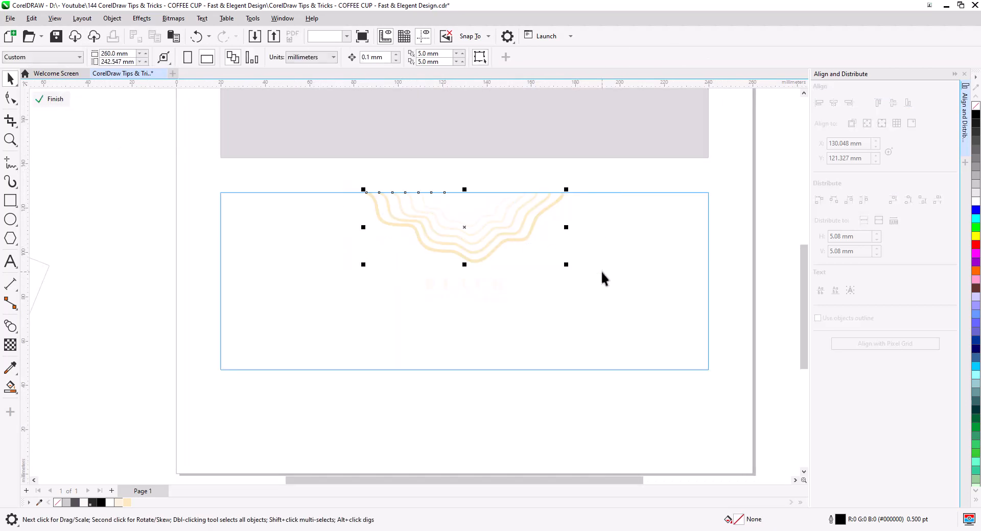
key("Delete")
left_click(49, 100)
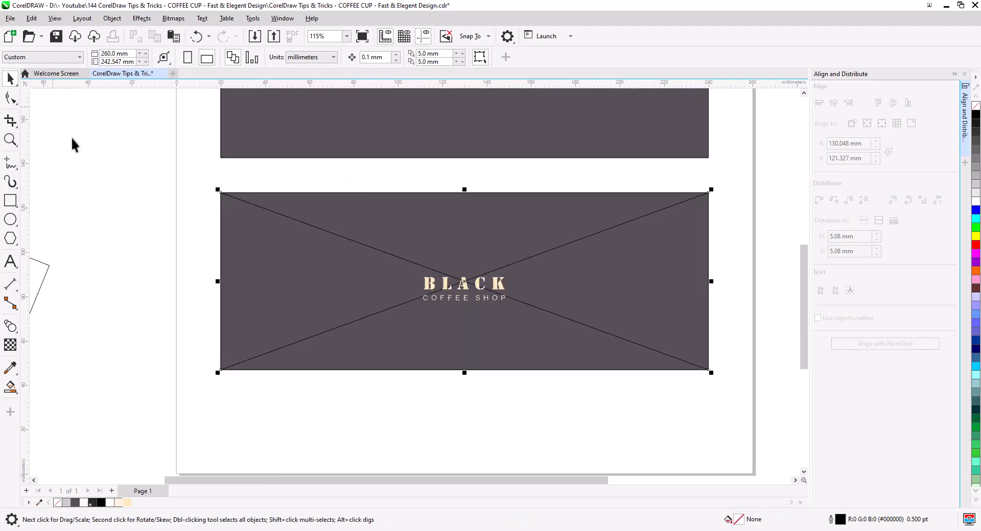
Move both logo text lines off the page beside the lower rectangle and fill them with dark grey #565057
left_click(135, 294)
left_click_drag(492, 347, 405, 248)
left_click_drag(462, 289, 109, 289)
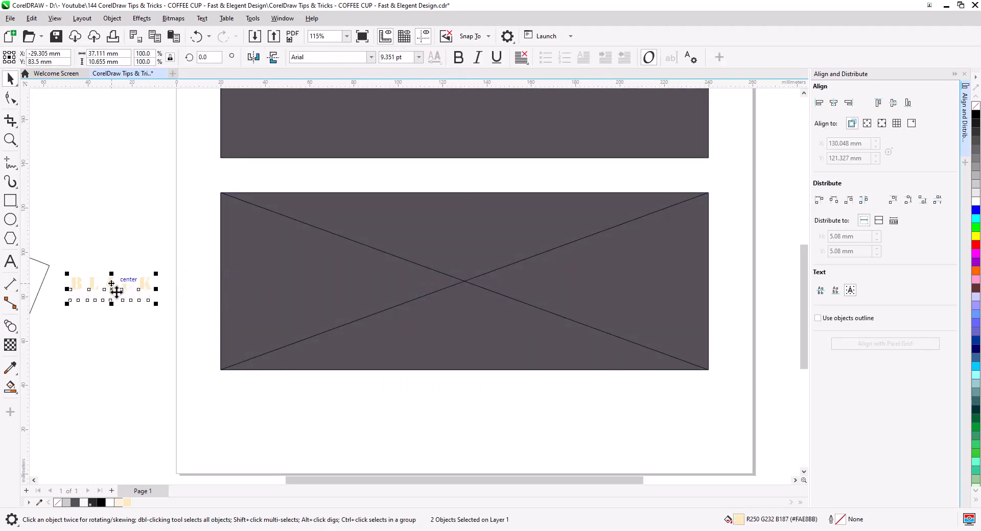
left_click(75, 503)
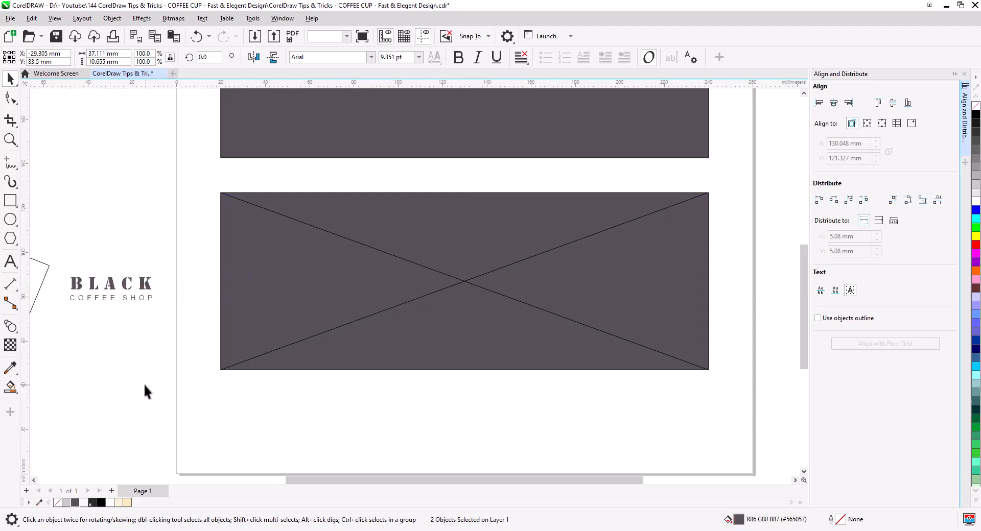
Fill the lower rectangle with the cream colour from the document palette
left_click(297, 311)
left_click(126, 503)
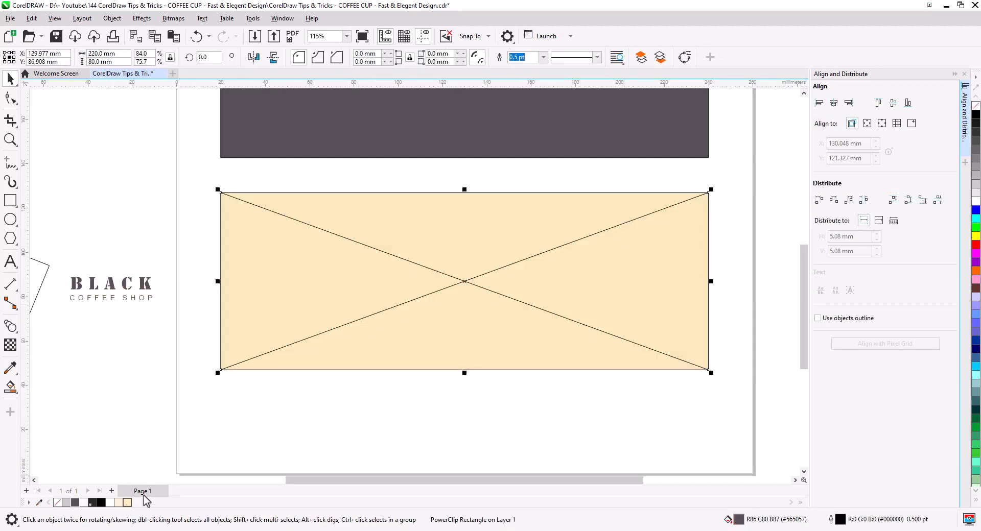
left_click(410, 408)
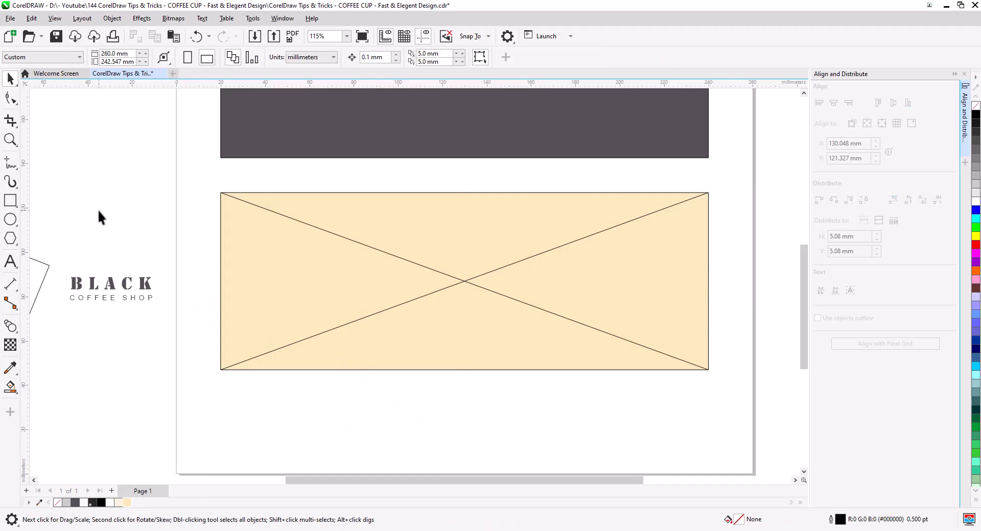
Draw a closed wavy Freehand shape about 66 × 64 mm inside the cream rectangle with smoothing 57, and set its outline to 2.0 pt
left_click(10, 164)
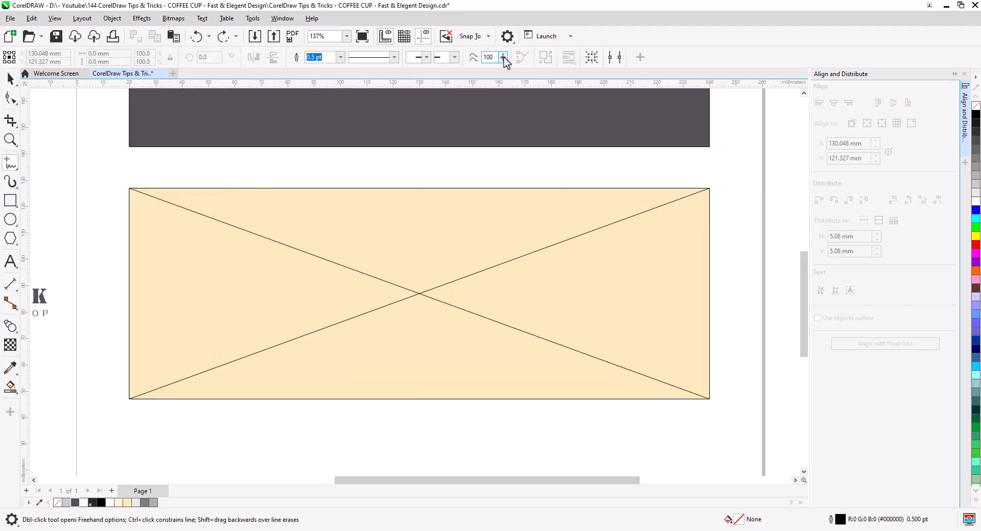
left_click_drag(504, 56, 501, 72)
mouse_move(483, 223)
left_mouse_down()
mouse_move(427, 222)
mouse_move(397, 233)
mouse_move(361, 271)
mouse_move(351, 300)
mouse_move(361, 332)
mouse_move(398, 380)
mouse_move(506, 377)
mouse_move(524, 335)
mouse_move(524, 301)
mouse_move(484, 225)
left_mouse_up()
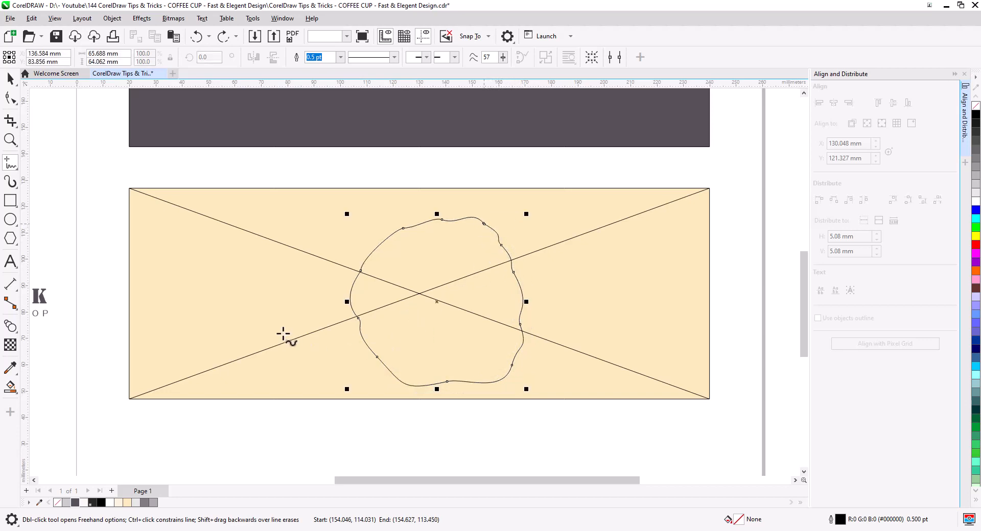
left_click(10, 82)
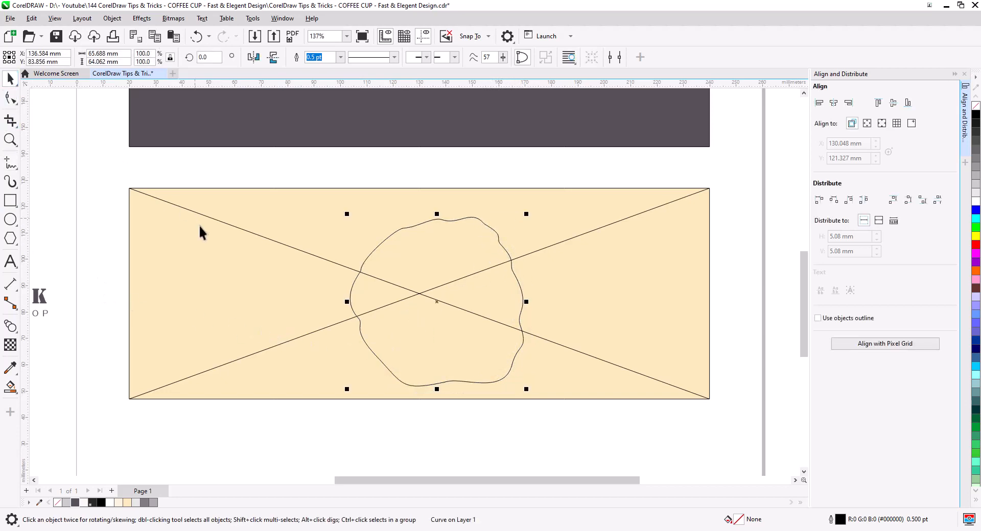
left_click(341, 57)
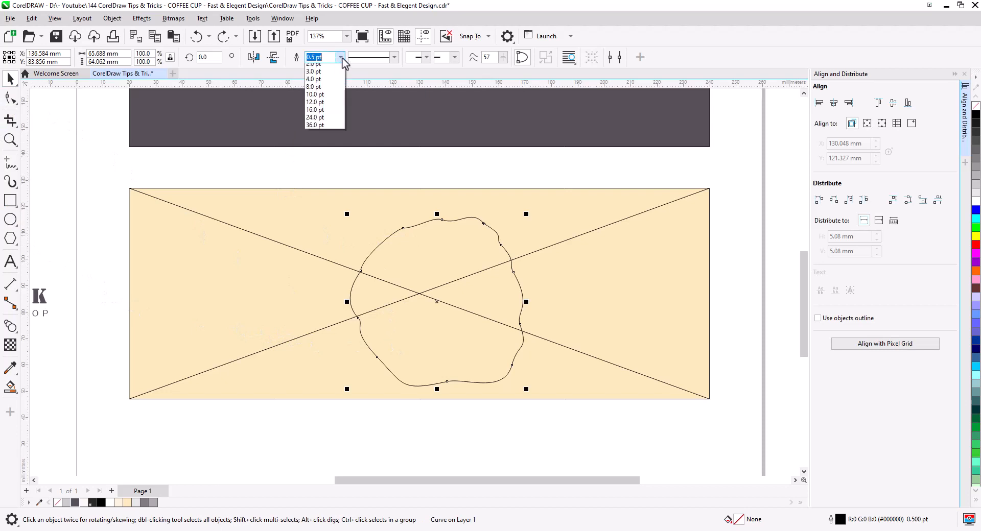
left_click(319, 128)
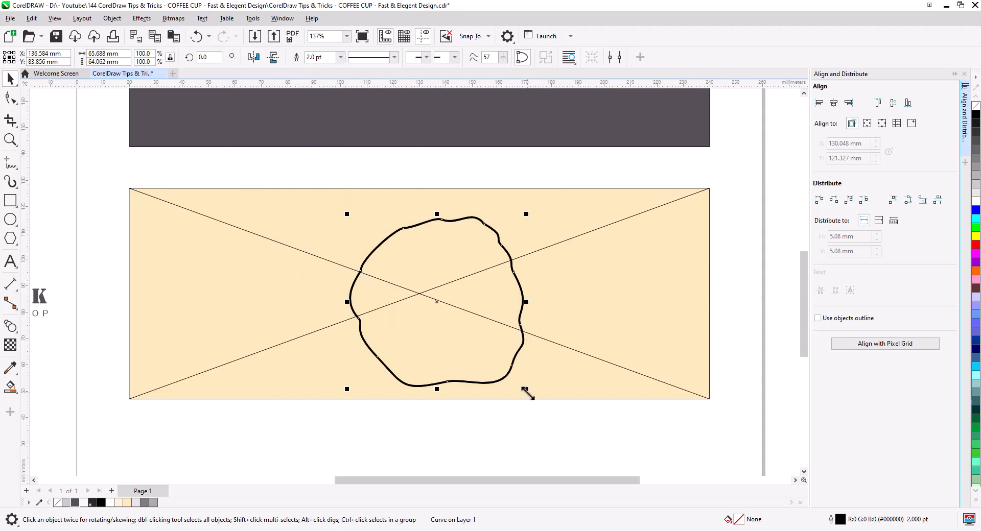
Create a concentric copy of the wavy shape scaled down to about 22 mm wide, and set its outline to 0.5 pt
left_click_drag(526, 390, 470, 364)
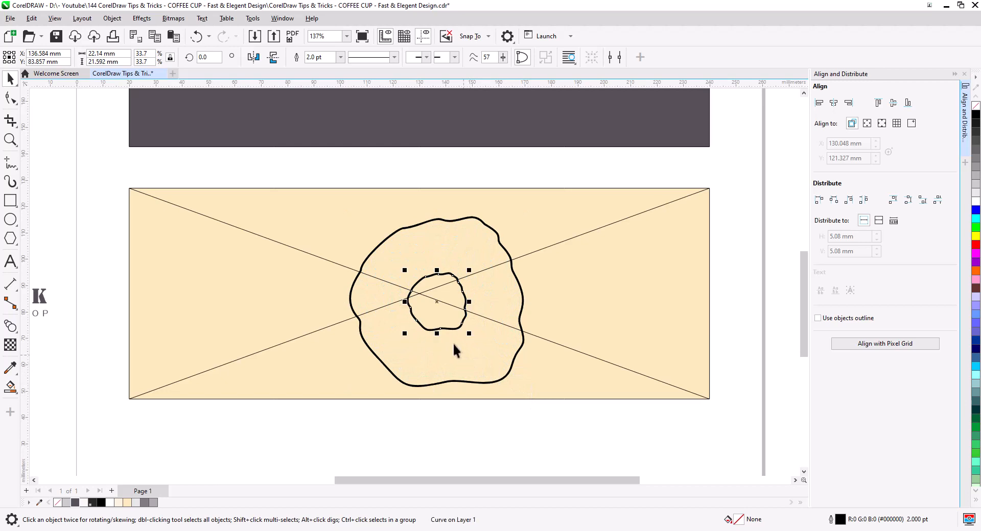
scroll(454, 346, "up", 3)
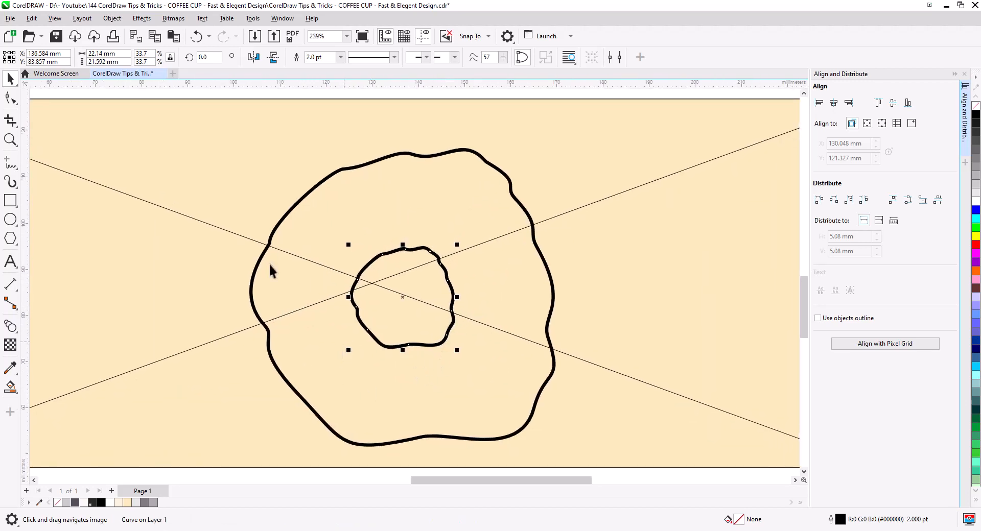
left_click(340, 56)
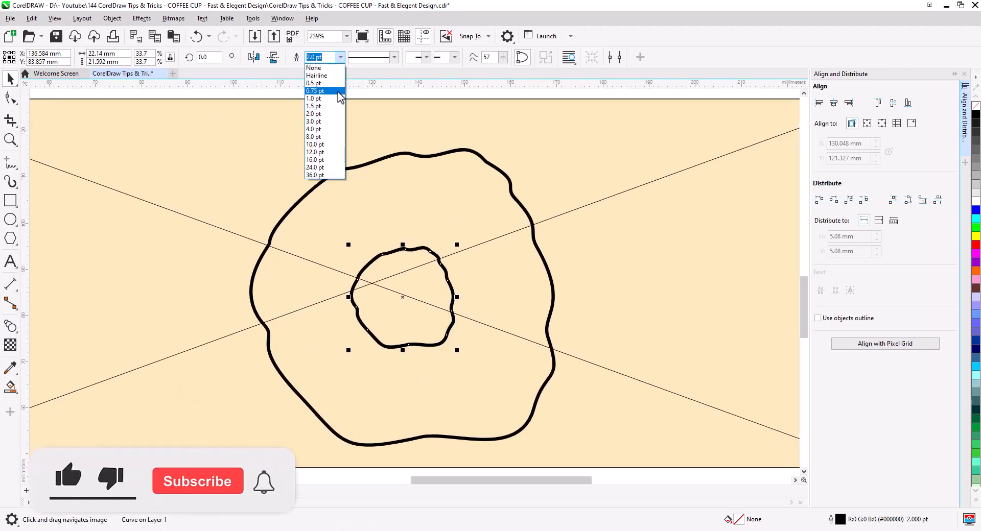
left_click(325, 83)
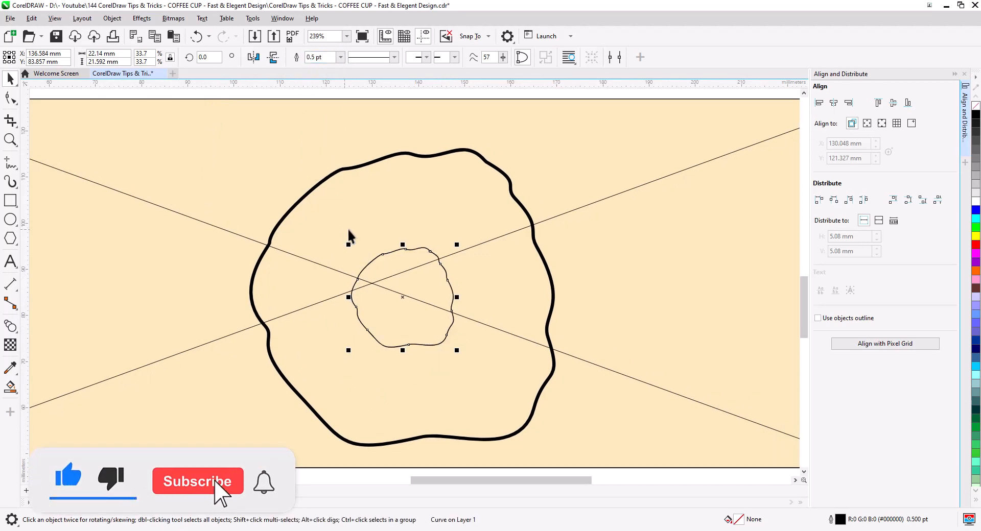
Colour both wavy outlines dark grey #565057 and blend the outer shape into the inner one with 7 steps
left_click(325, 431, "shift")
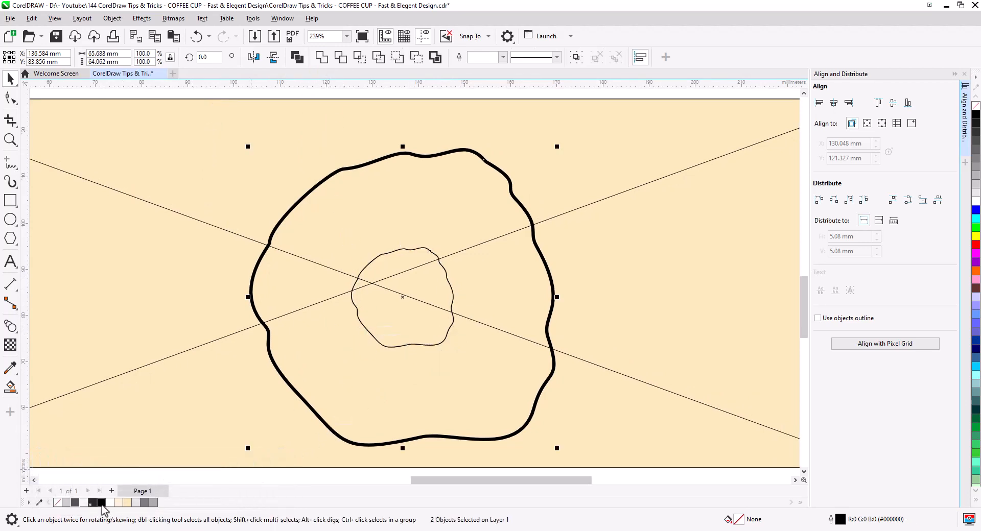
right_click(92, 503)
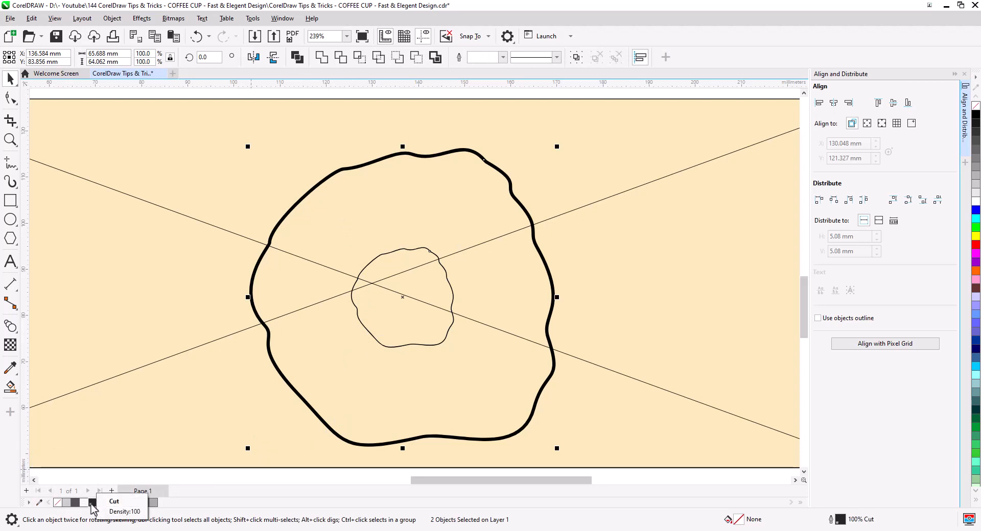
right_click(75, 503)
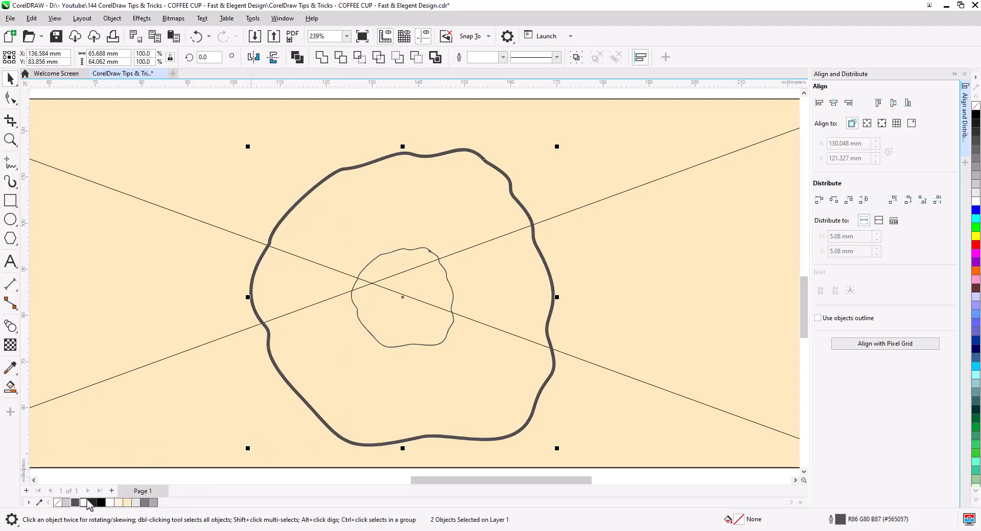
left_click(10, 326)
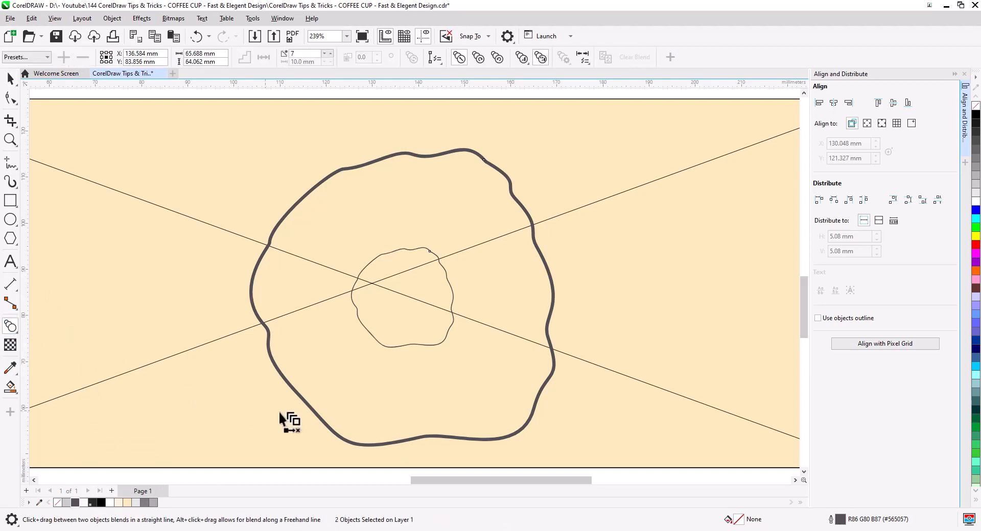
left_click_drag(314, 412, 376, 340)
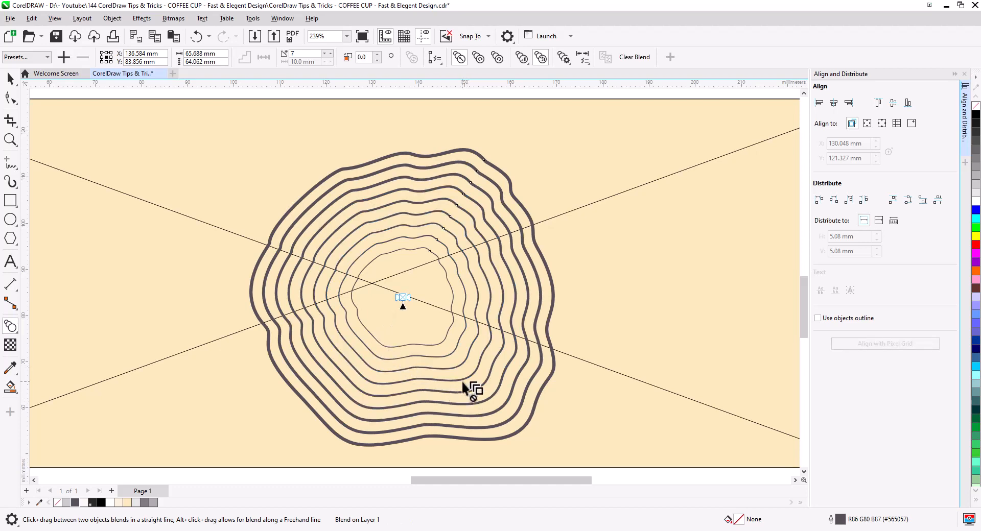
Break the ring blend apart and ungroup it into separate curves
left_click(10, 78)
left_click(385, 230)
right_click(363, 213)
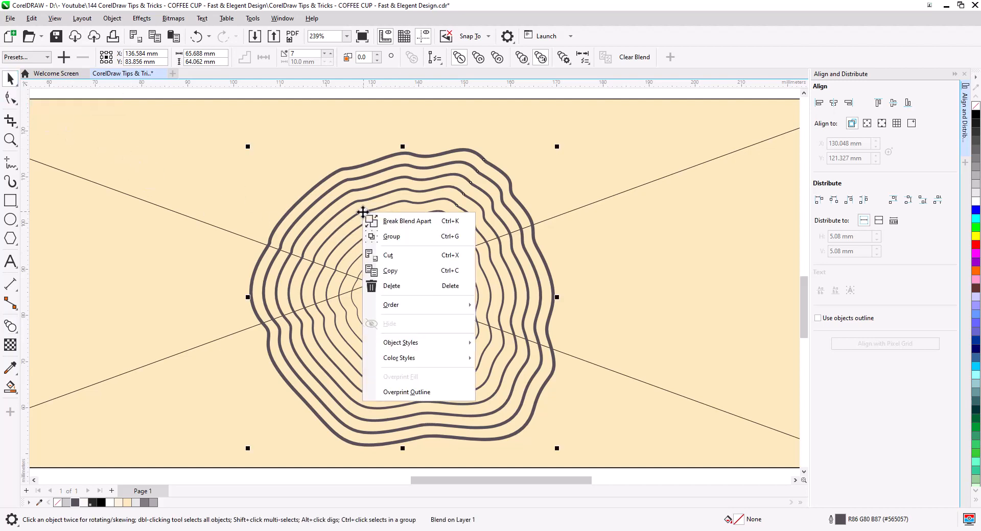
left_click(391, 223)
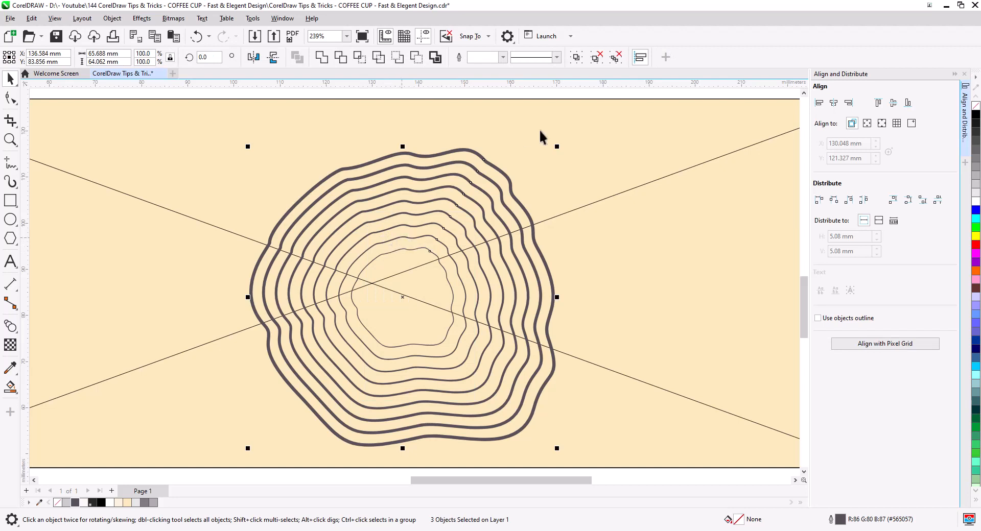
left_click(606, 61)
Enlarge all the rings together to about 69.5 mm wide and convert their outlines to objects
scroll(422, 225, "down", 3)
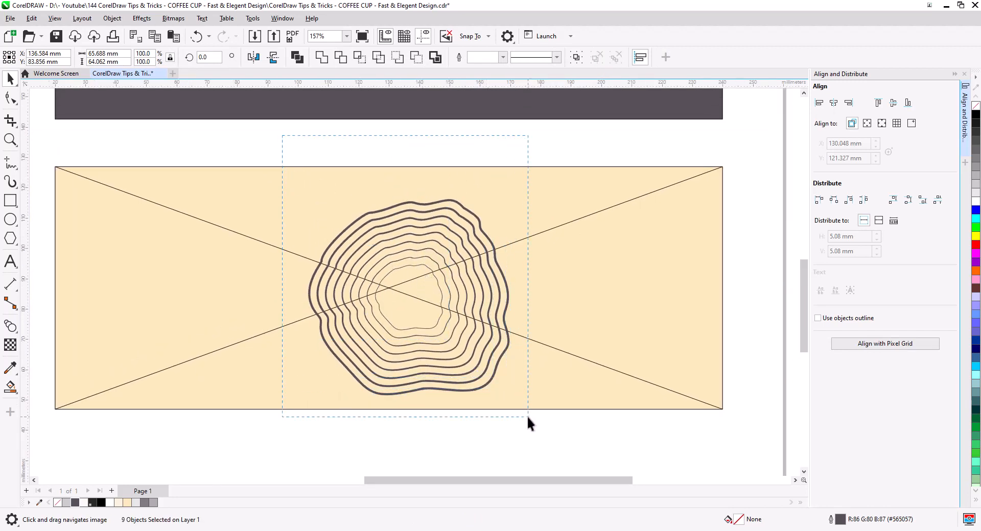
left_click_drag(528, 417, 528, 417)
mouse_move(308, 198)
left_mouse_down()
mouse_move(285, 188)
mouse_move(296, 187)
left_mouse_up()
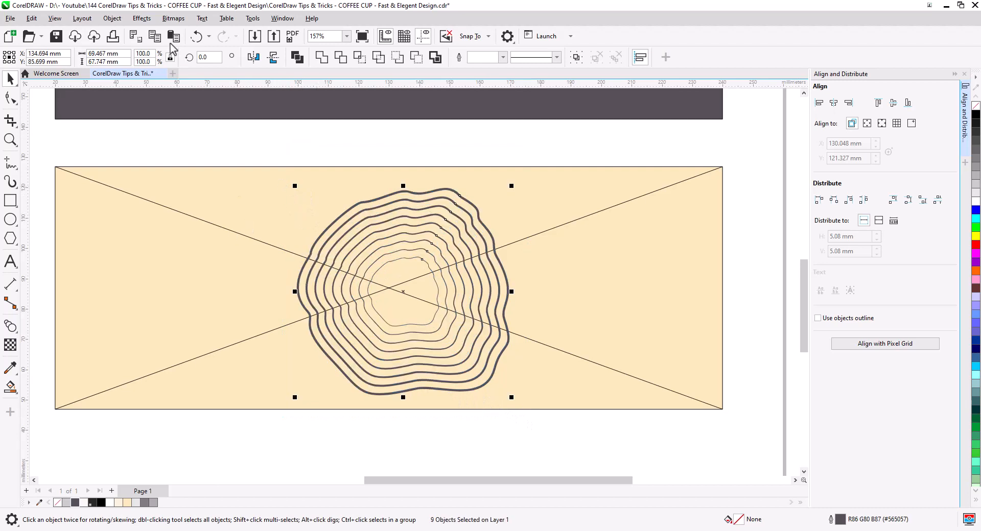
left_click(112, 19)
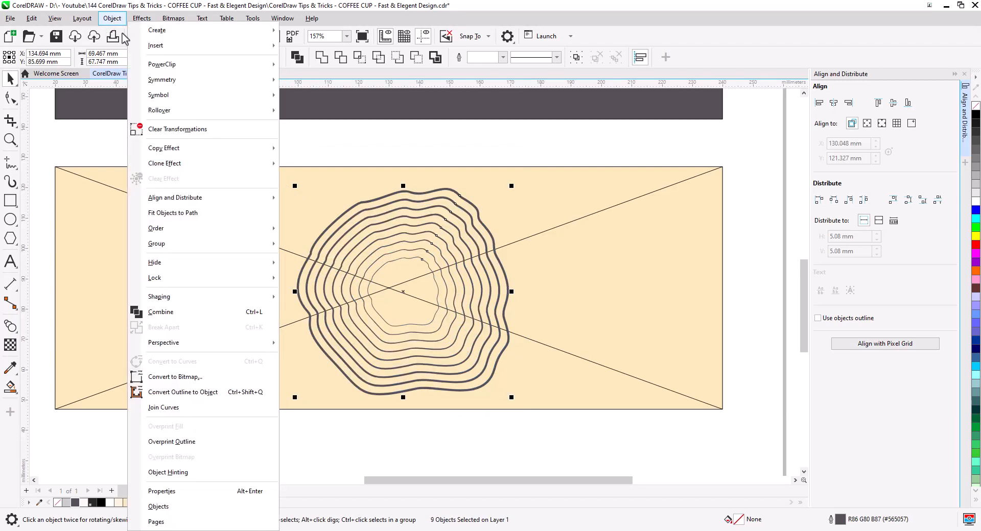
left_click(203, 392)
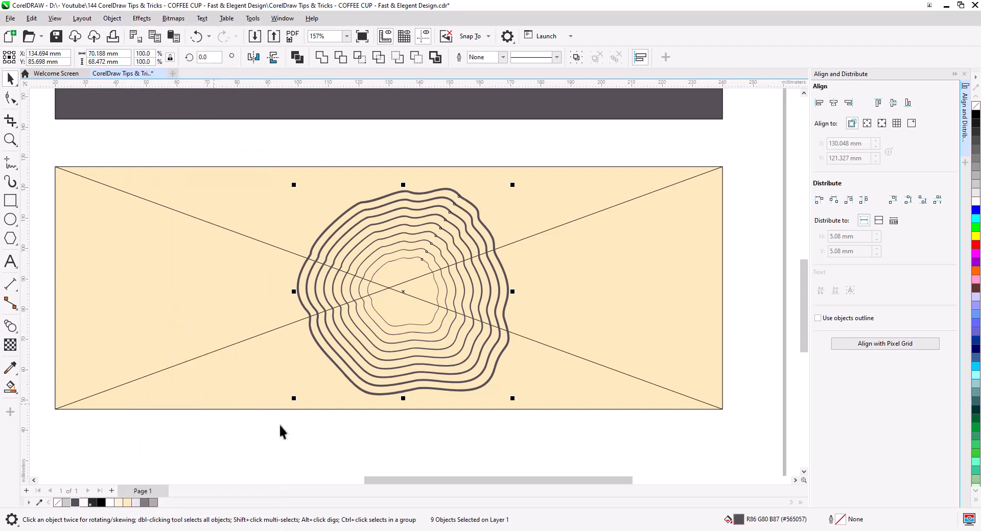
Centre the rings horizontally and vertically on the cream rectangle
left_click(568, 332, "shift")
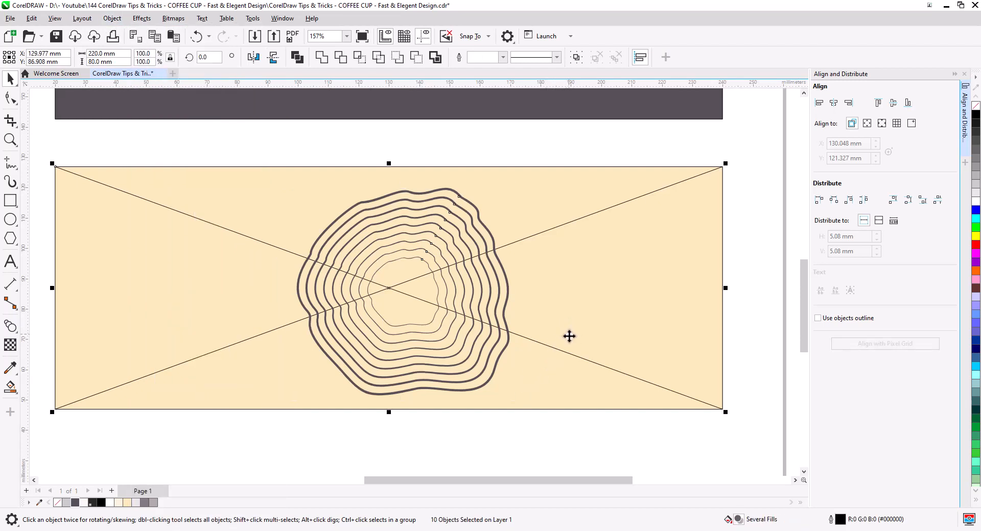
left_click(834, 103)
left_click(894, 104)
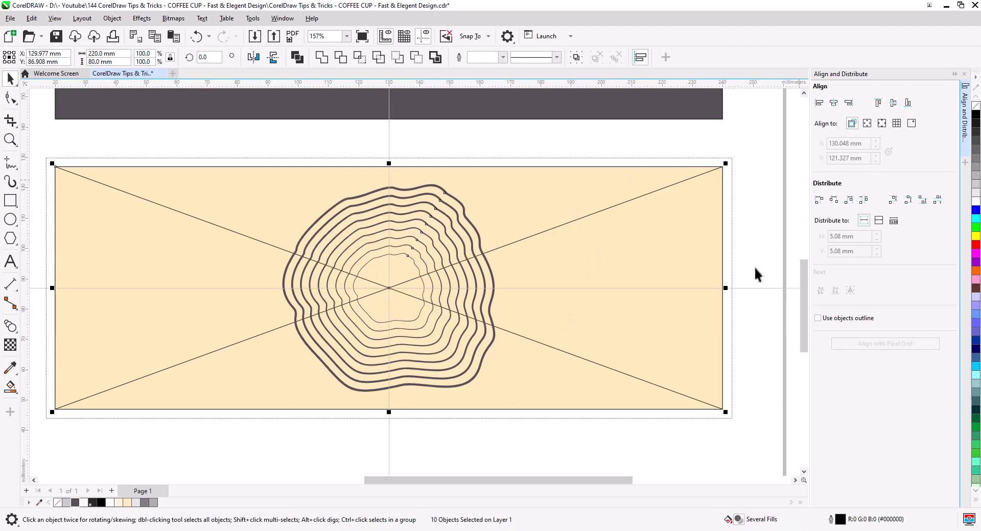
left_click(731, 259)
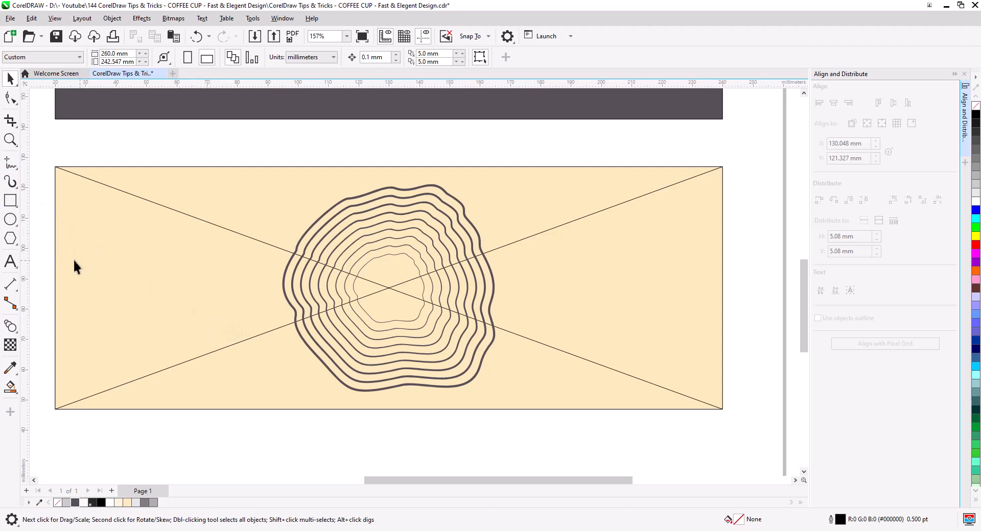
PowerClip all the rings inside the cream rectangle
scroll(195, 313, "down", 1)
left_click_drag(197, 317, 340, 341)
left_click_drag(391, 210, 506, 318)
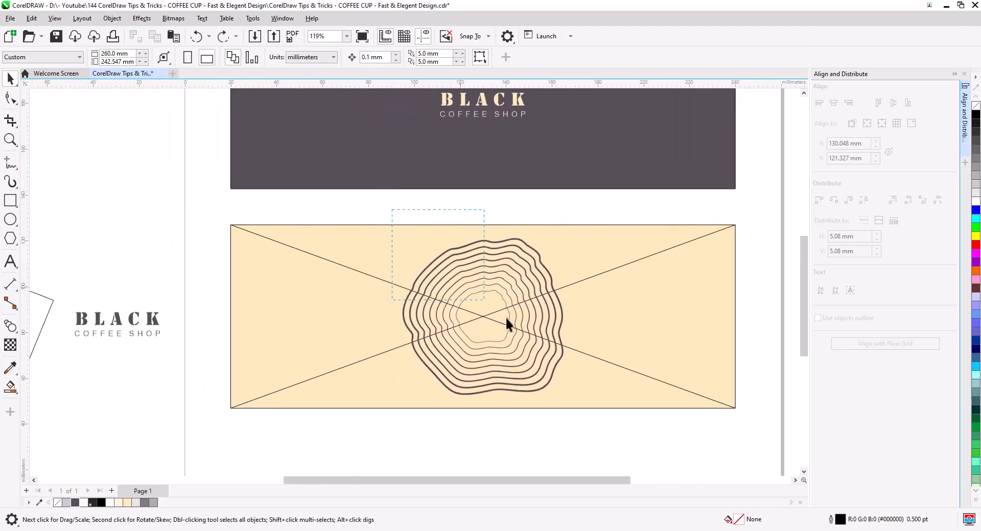
left_click_drag(586, 410, 564, 404)
right_click(547, 387)
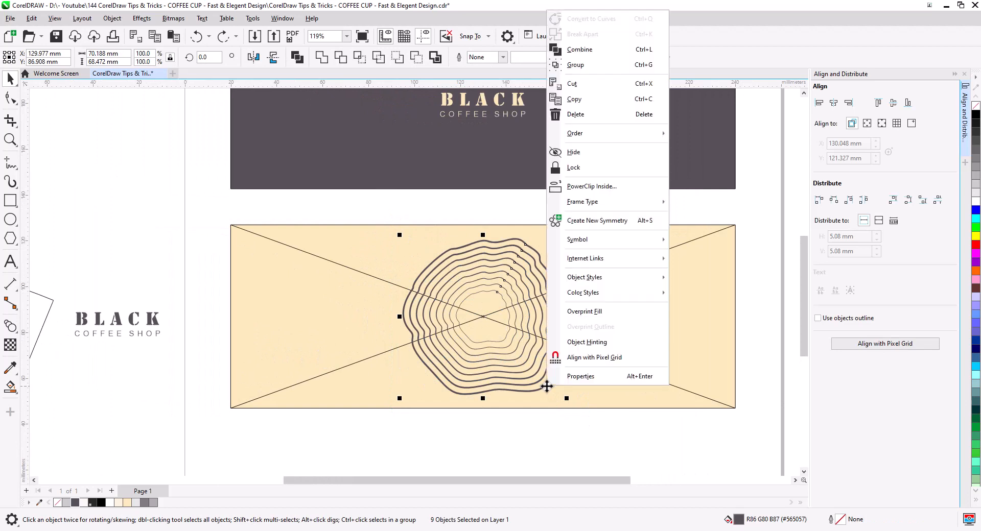
left_click(591, 186)
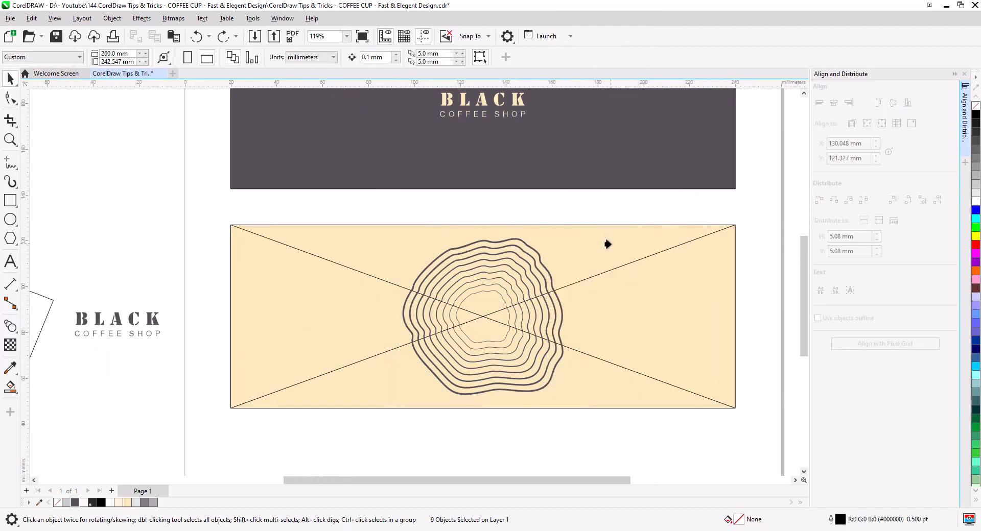
left_click(579, 302)
left_click(309, 415)
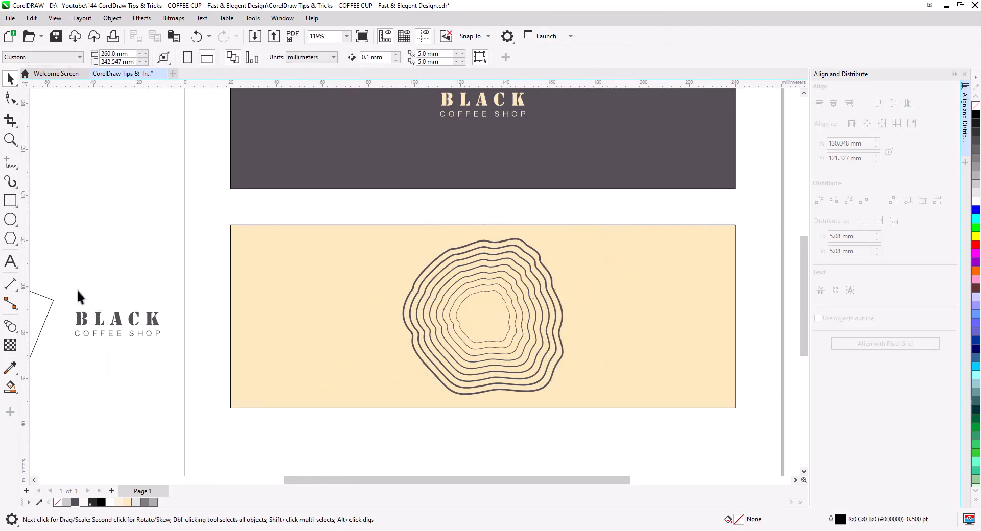
Move the dark BLACK COFFEE SHOP text onto the middle of the rings in the cream rectangle
left_click(153, 332)
left_click_drag(162, 329, 522, 326)
scroll(555, 337, "up", 3)
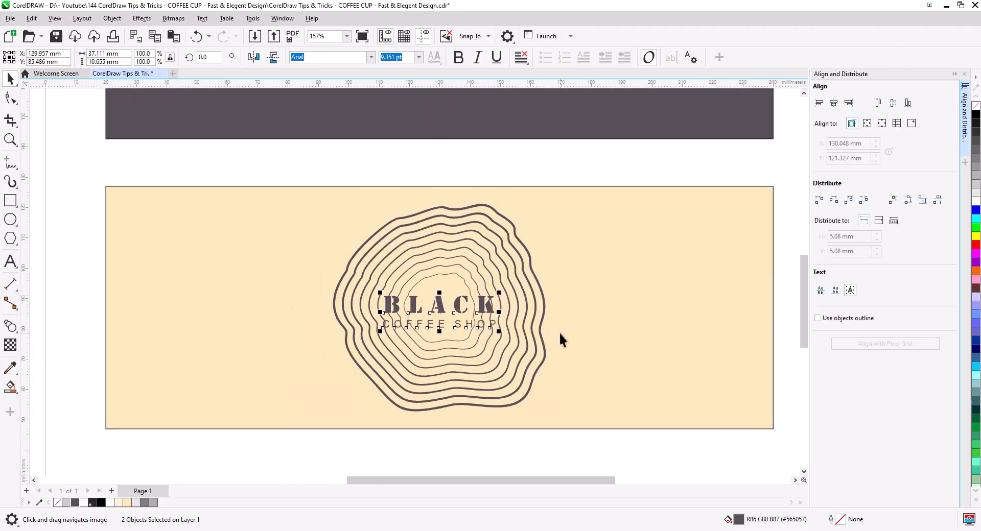
scroll(560, 334, "down", 1)
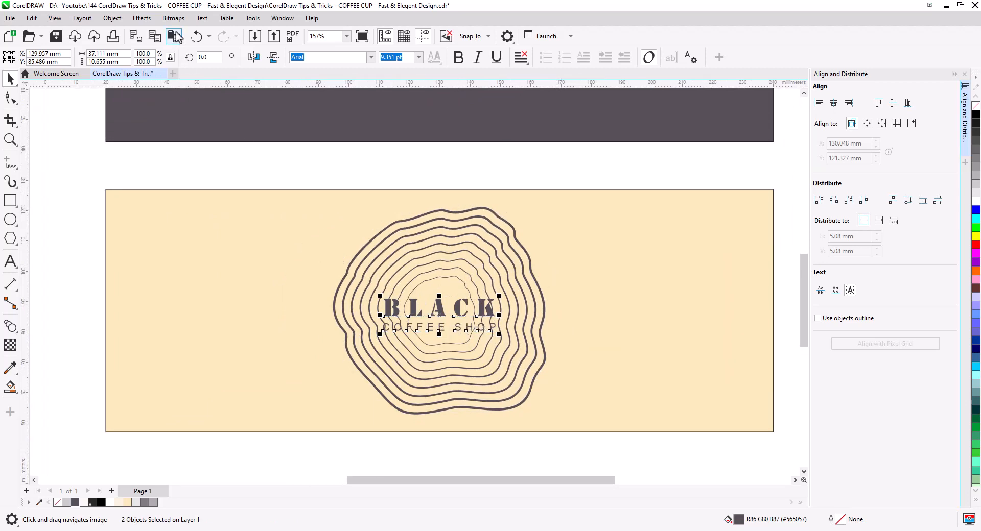
Weld the BLACK and COFFEE SHOP text lines into a single curve
left_click(112, 18)
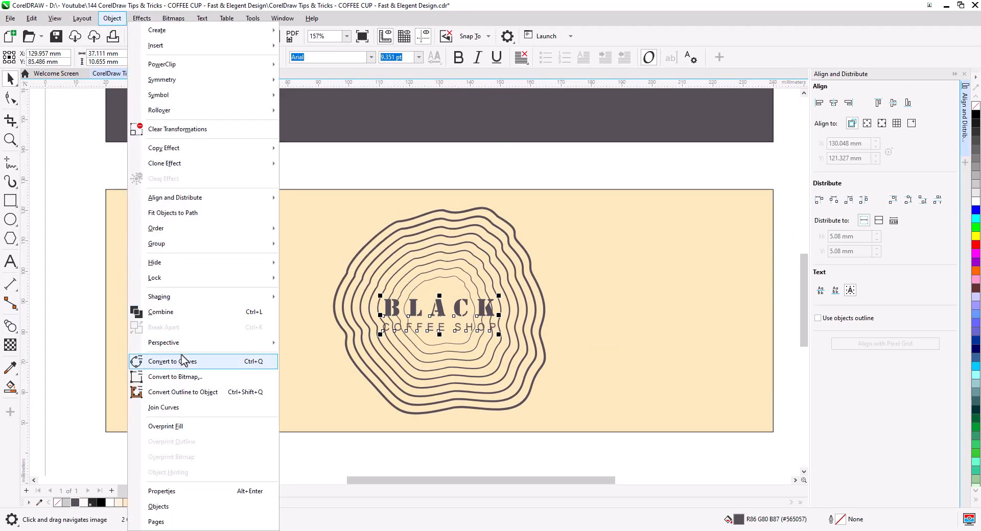
mouse_move(182, 299)
left_click(313, 303)
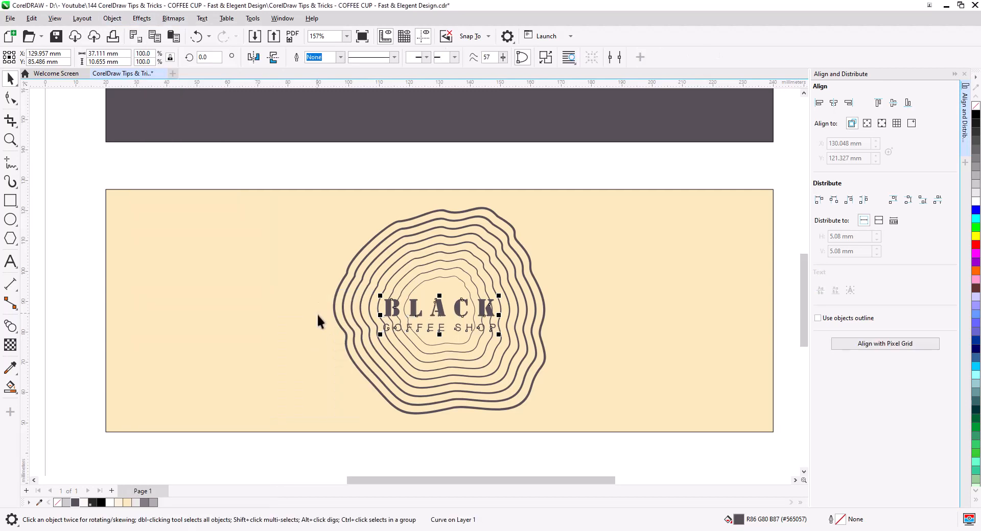
Centre the BLACK COFFEE SHOP logo horizontally and vertically on the cream rectangle
left_click(680, 346, "shift")
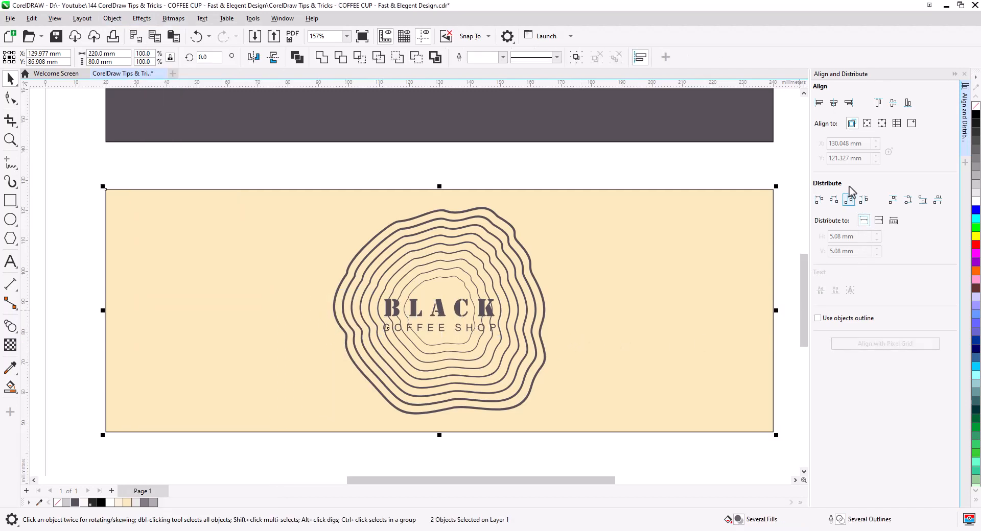
left_click(833, 103)
left_click(894, 104)
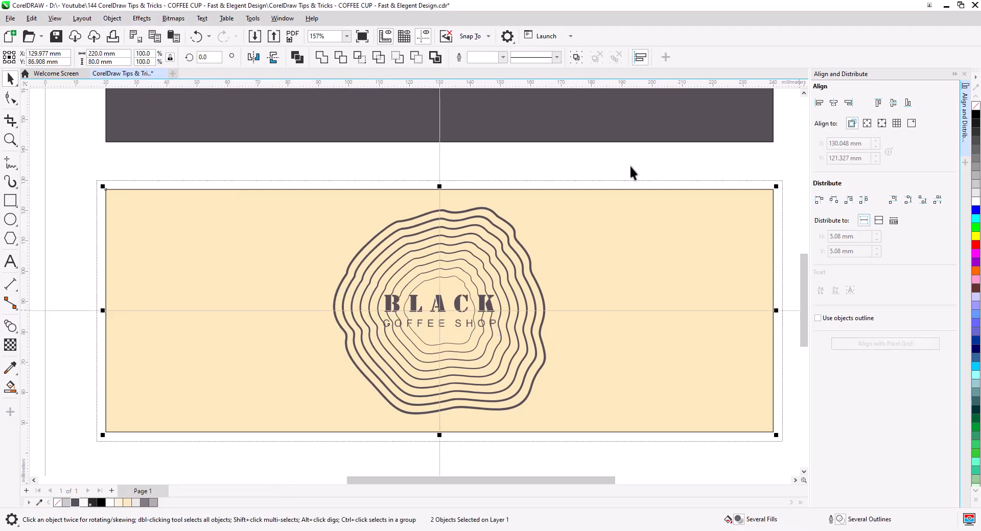
left_click(567, 178)
Apply a one-step outside contour with a 0.6 mm offset to the BLACK COFFEE SHOP logo
left_click(482, 305)
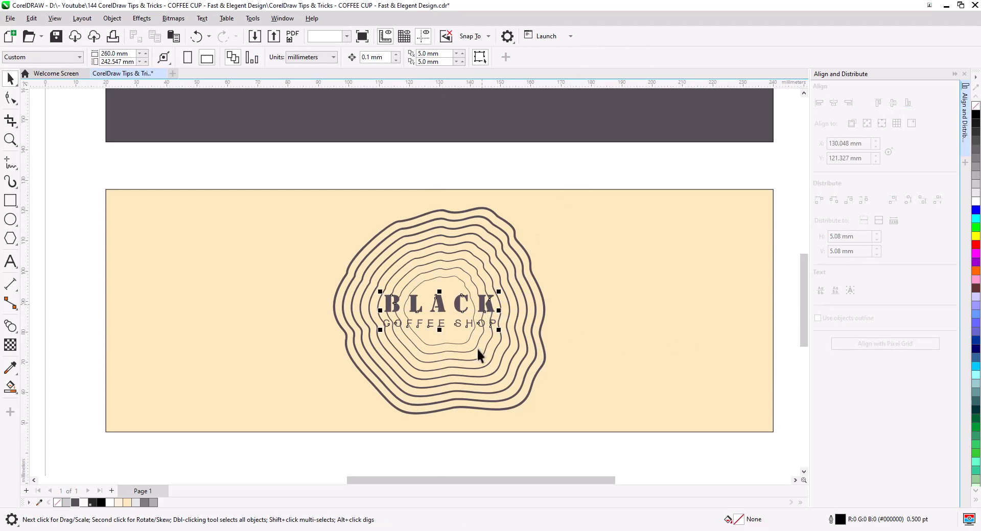
scroll(468, 300, "up", 4)
scroll(477, 327, "up", 1)
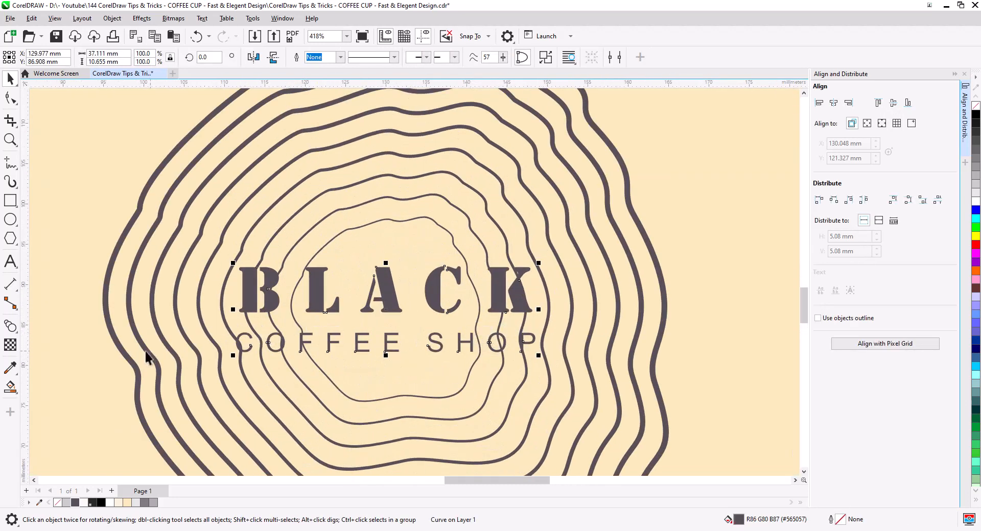
left_click(13, 328)
left_click(49, 341)
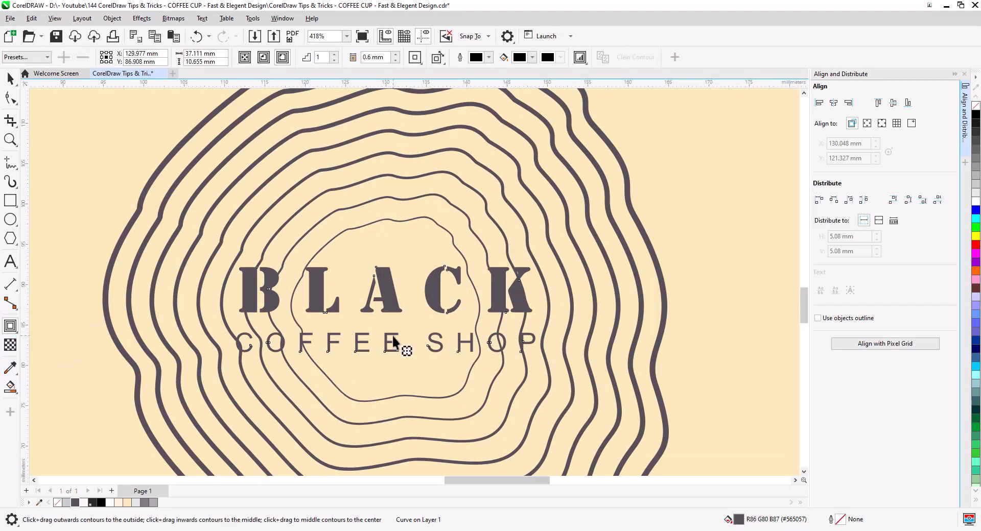
left_click(284, 59)
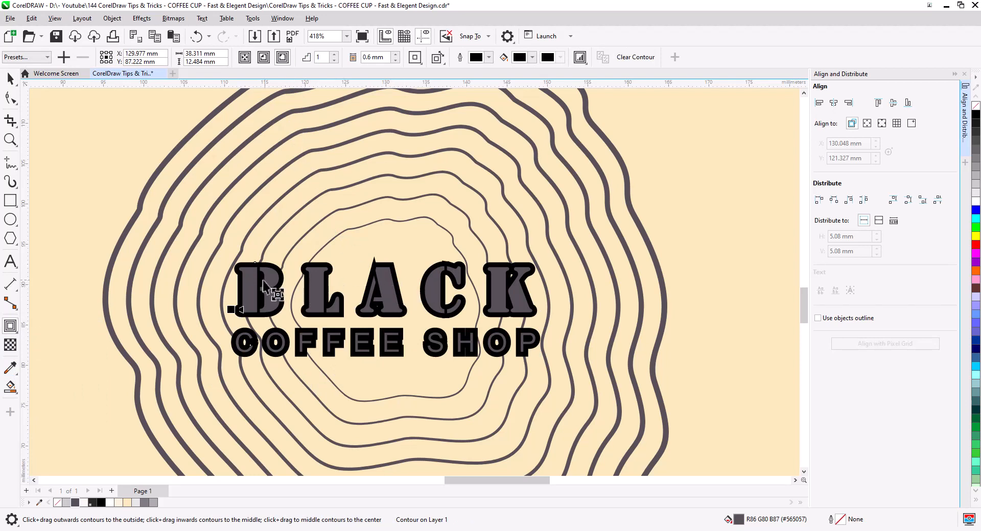
Break the contour apart from the BLACK COFFEE SHOP logo
left_click(10, 78)
right_click(282, 271)
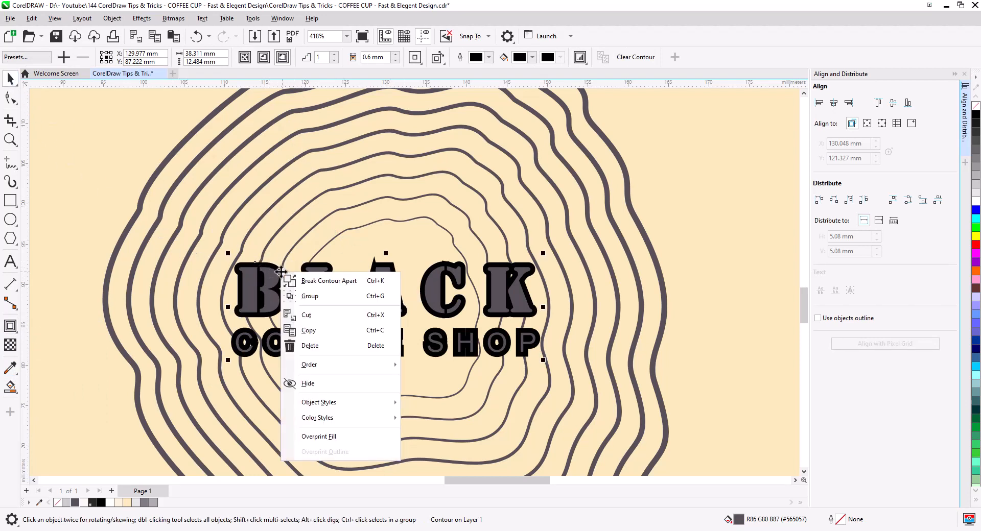
left_click(299, 281)
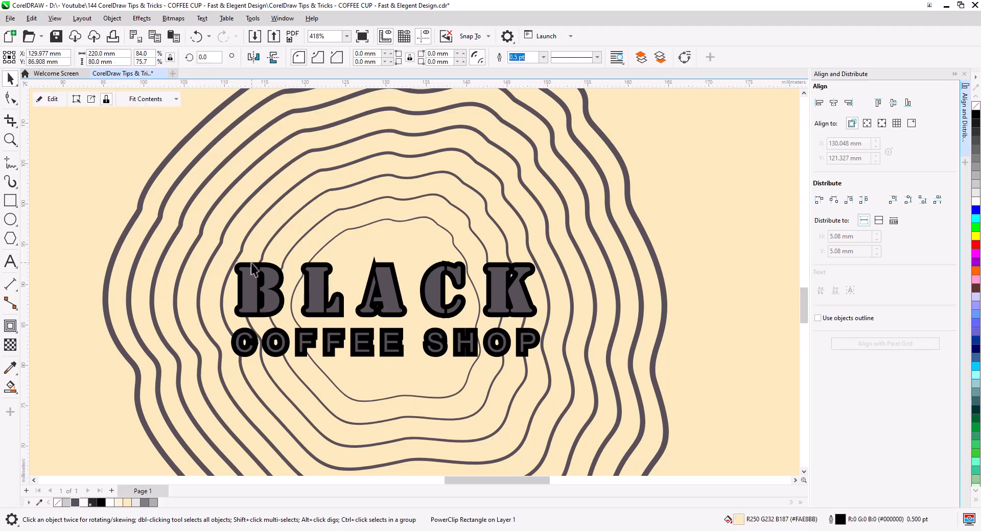
Give the separated contour shape a black outline and remove its fill
left_click(264, 282)
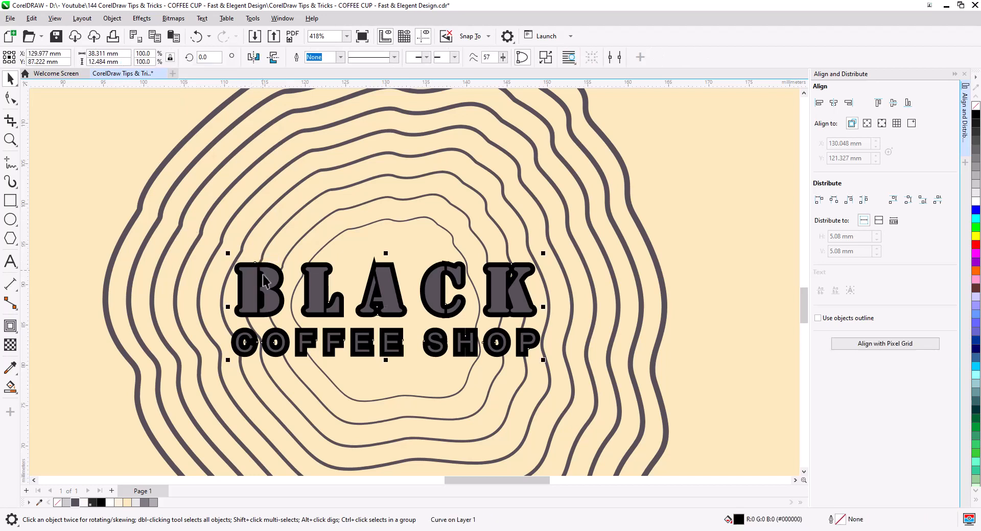
right_click(976, 115)
left_click(976, 106)
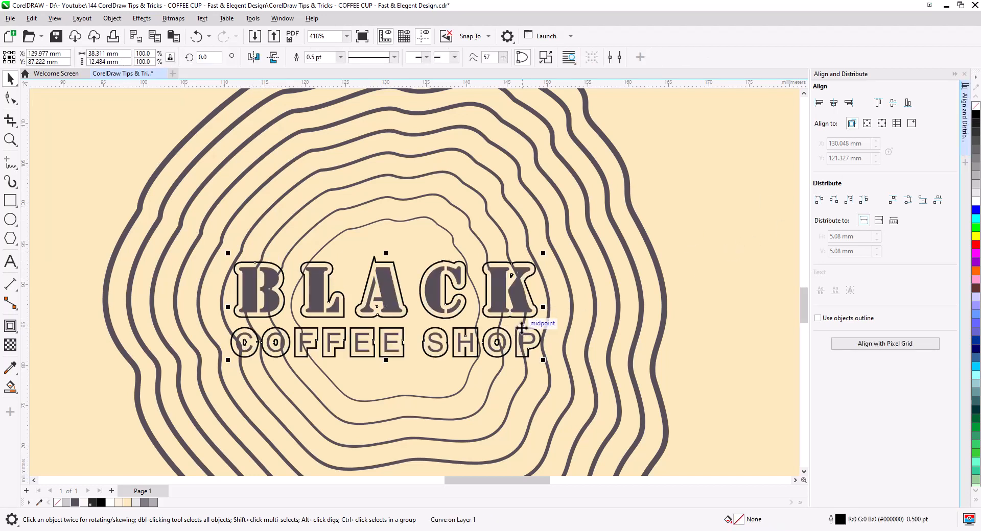
Cut the contour shape and paste it inside the cream rectangle's PowerClip contents
key("ctrl+x")
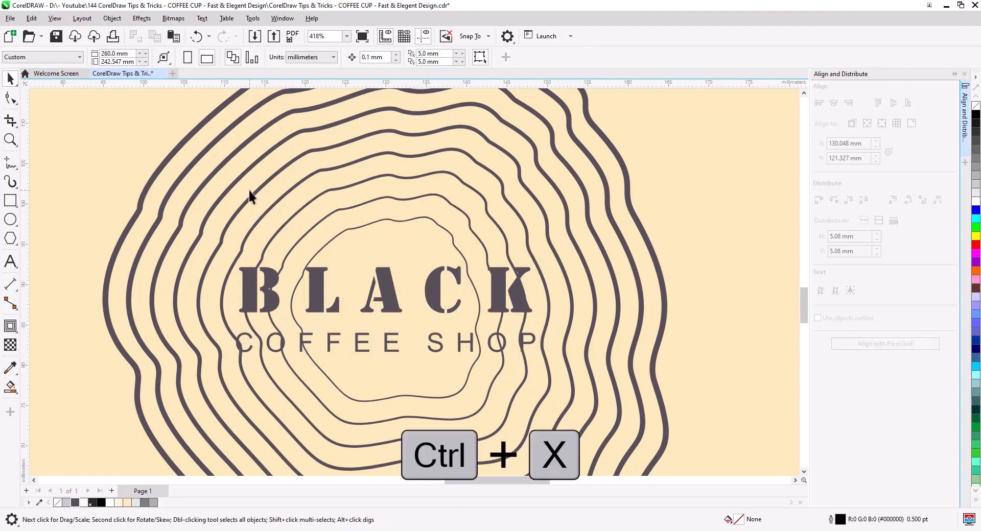
left_click(249, 192)
left_click(50, 100)
key("ctrl+v")
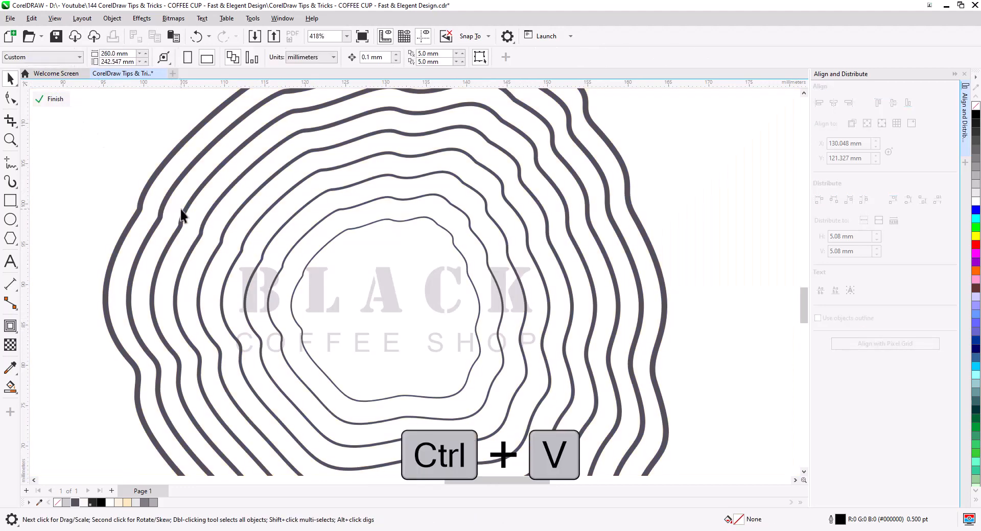
Group all the wavy rings together, leaving the contour shape out of the group
left_click(364, 228, "shift")
scroll(324, 250, "down", 3)
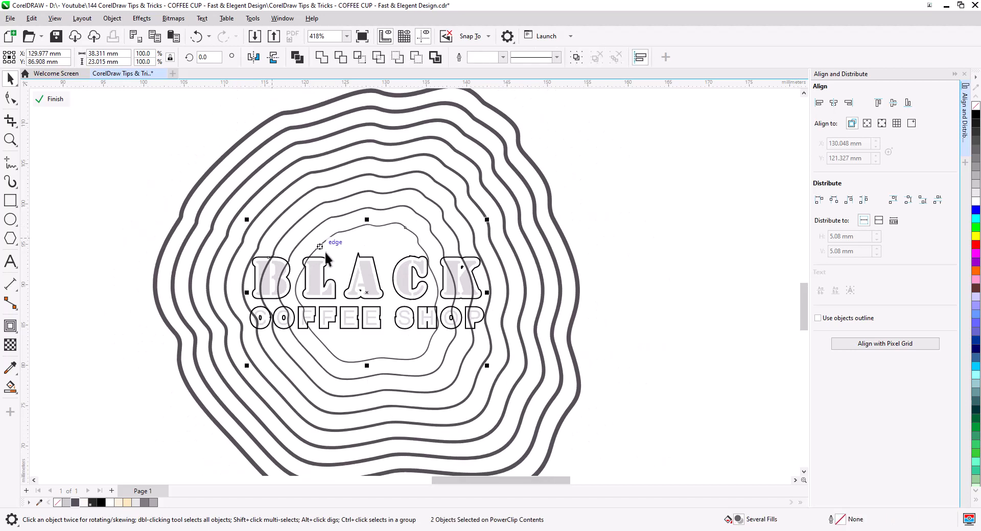
left_click_drag(219, 135, 485, 396)
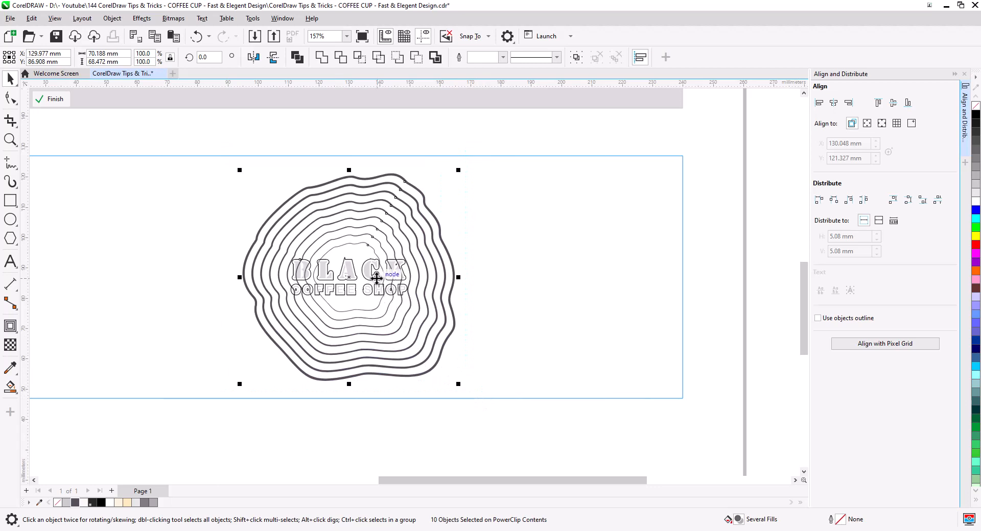
left_click(377, 278, "shift")
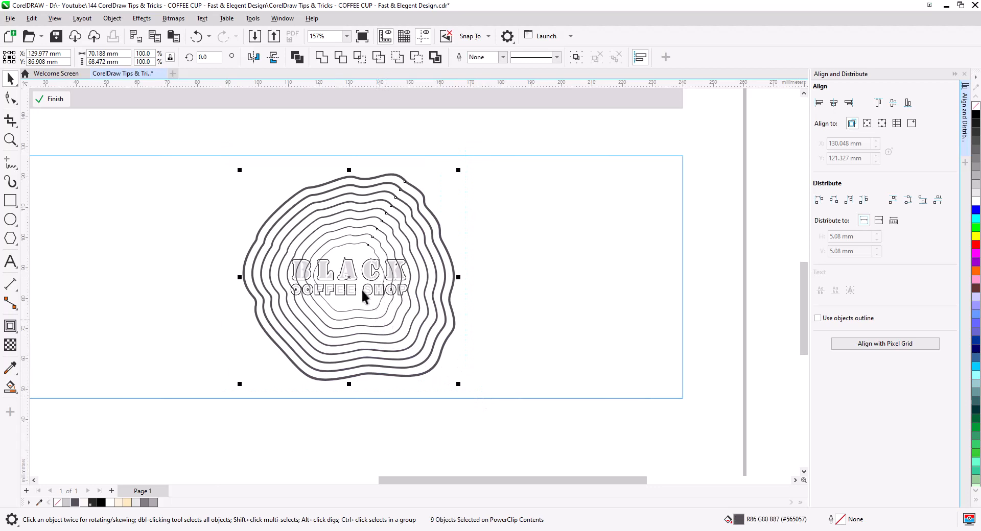
key("ctrl+g")
Trim the grouped rings with the contour shape, delete the contour, and finish editing the PowerClip
left_click(389, 274)
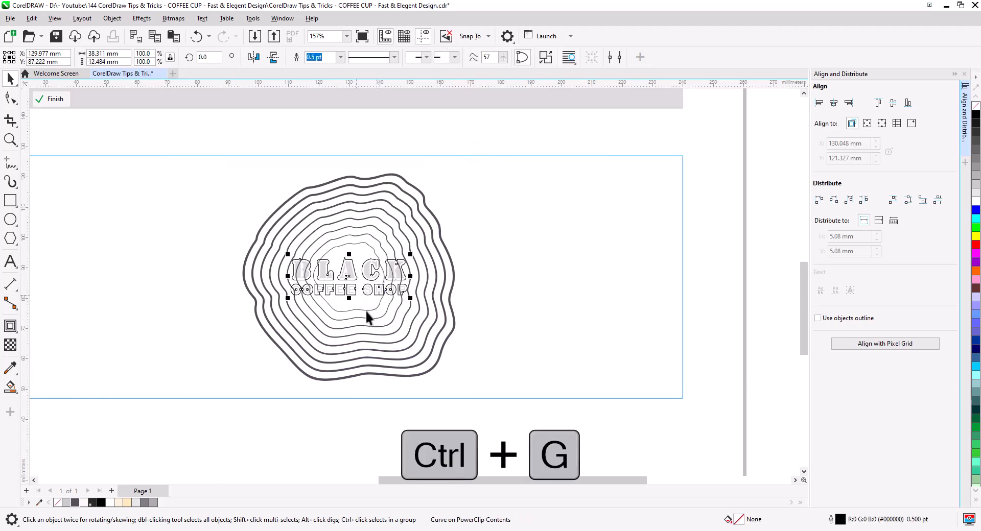
left_click(401, 330, "shift")
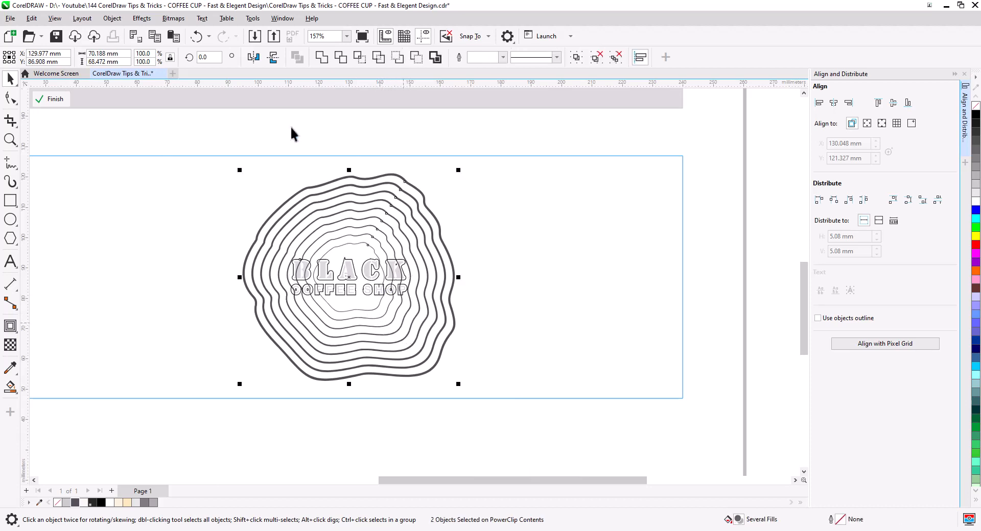
left_click(341, 58)
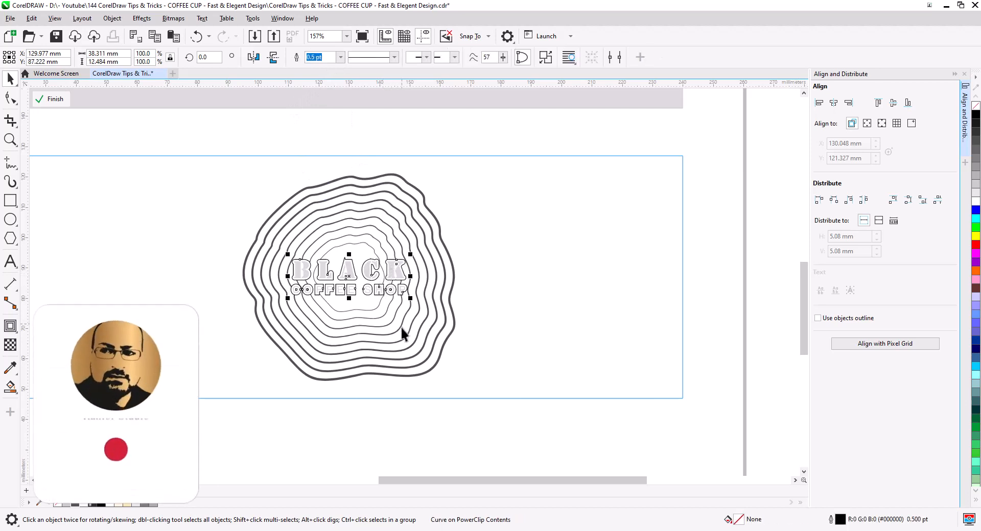
key("Delete")
left_click(53, 103)
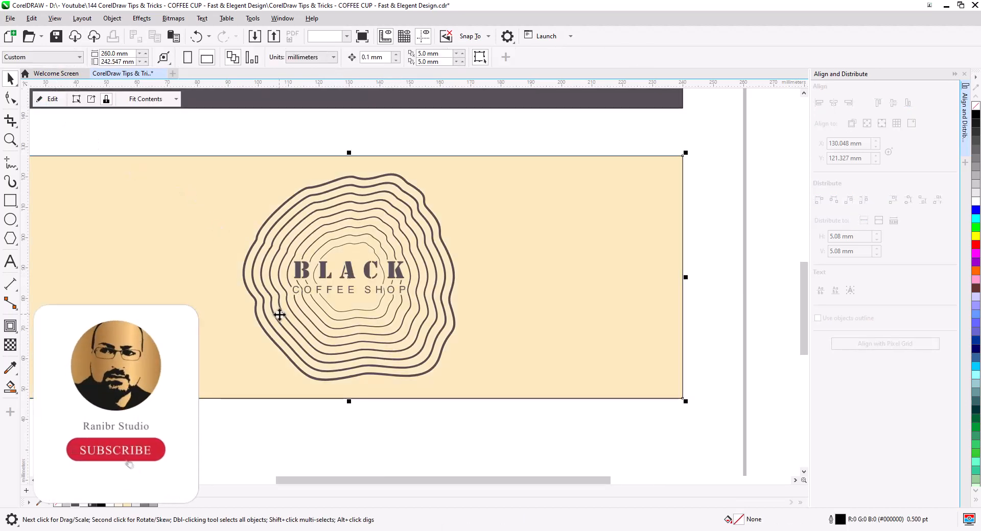
scroll(373, 289, "up", 2)
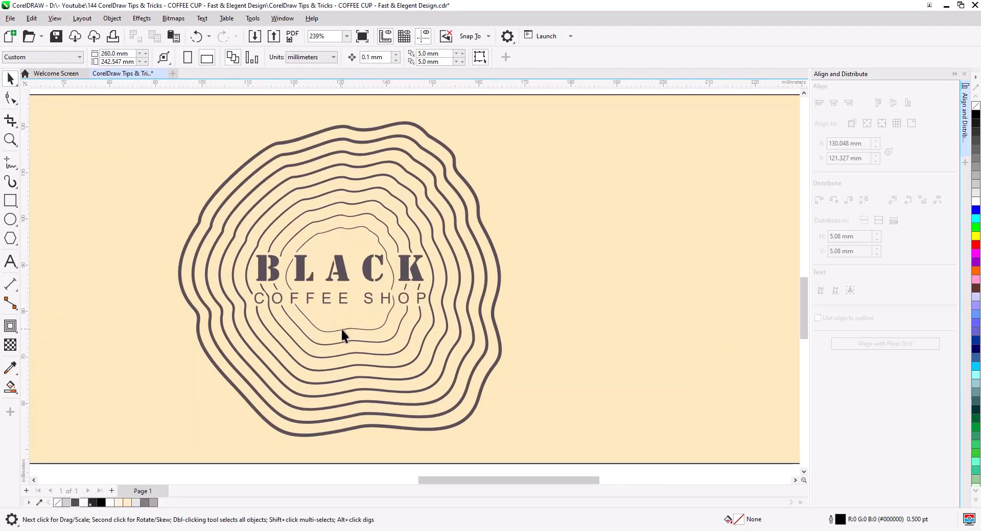
scroll(365, 329, "down", 2)
left_click_drag(398, 340, 441, 355)
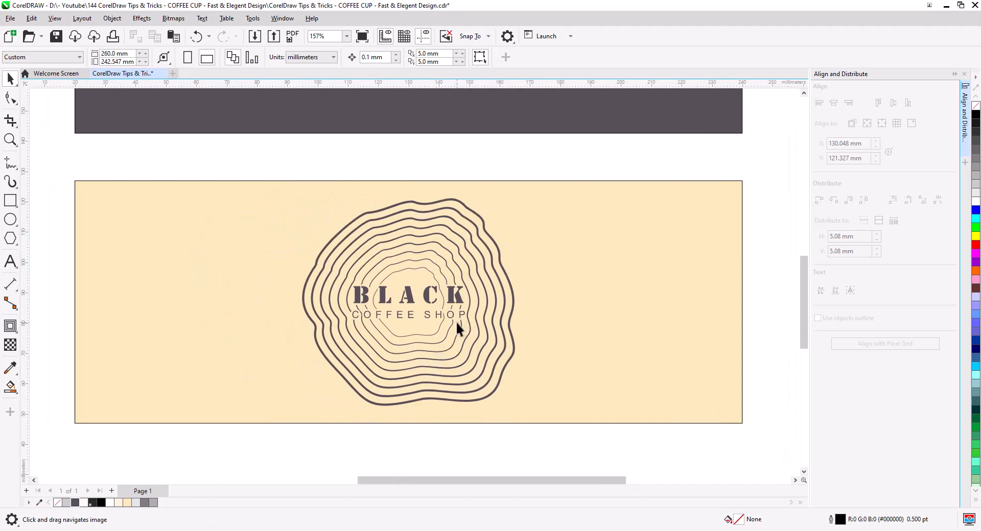
scroll(457, 324, "down", 1)
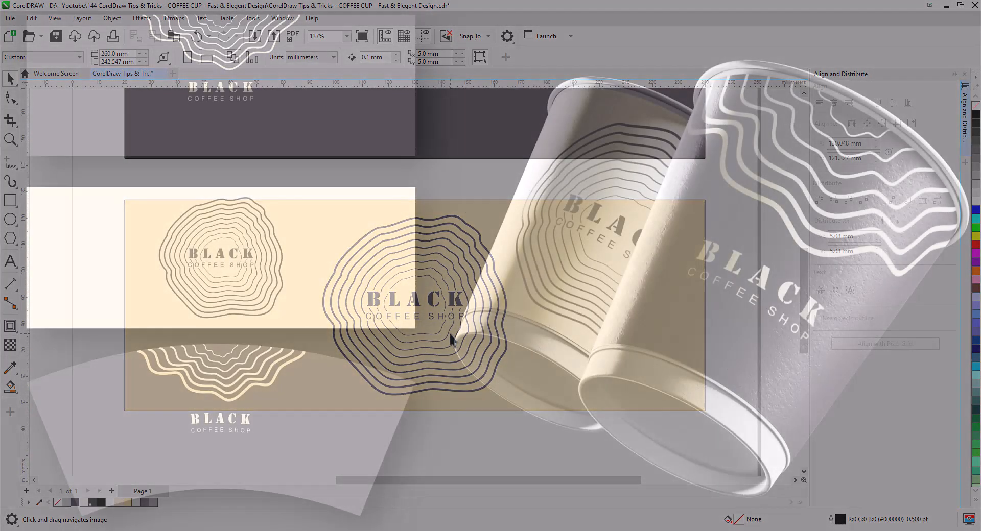